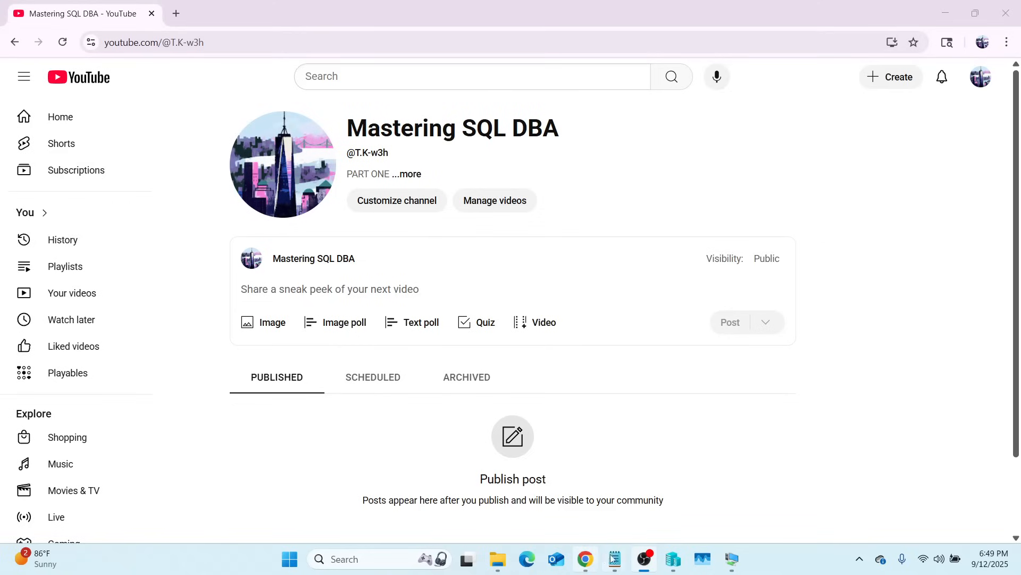
# Switch to Notepad and review the Part Two topics on creating and restoring SQL databases in How to Master SQL DBA.md.
pyautogui.moveTo(618, 559)
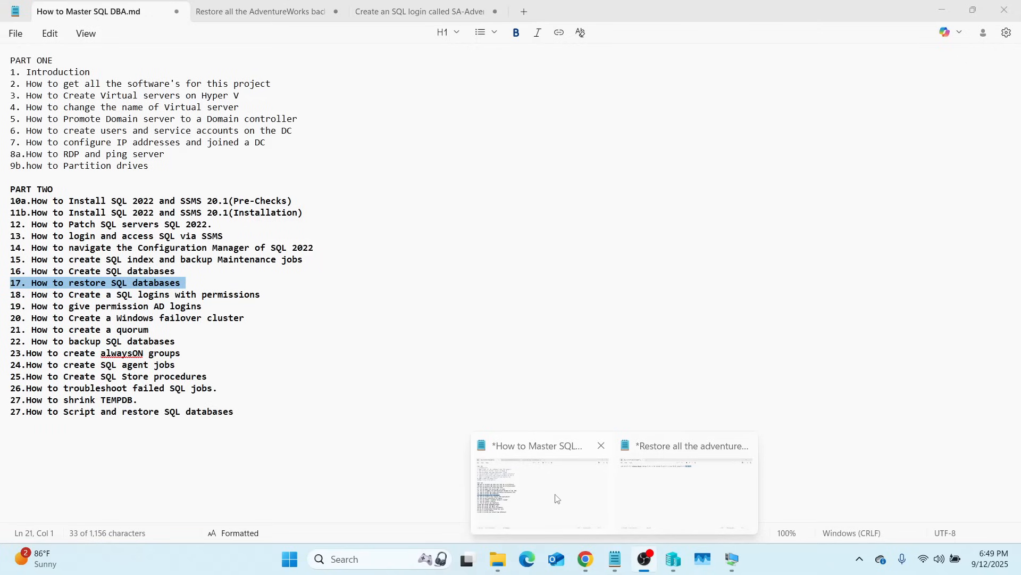
pyautogui.click(560, 495)
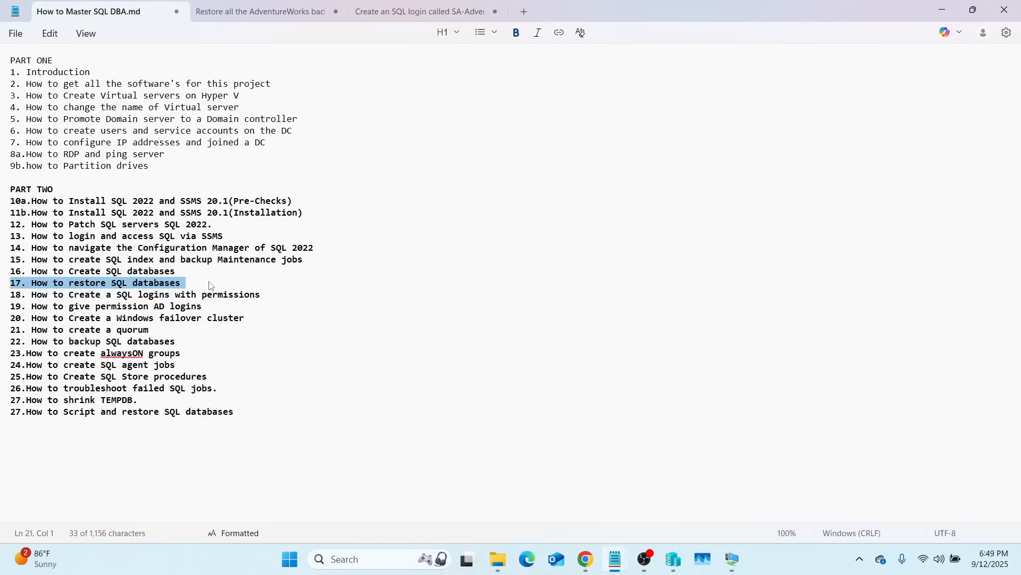
pyautogui.moveTo(182, 283); pyautogui.dragTo(8, 287)
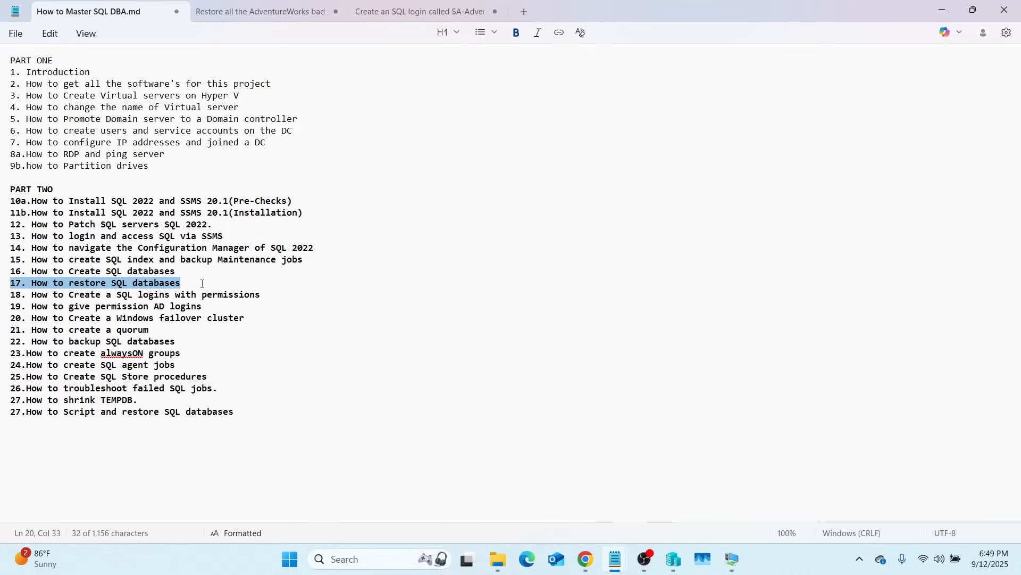
pyautogui.moveTo(181, 272); pyautogui.dragTo(7, 274)
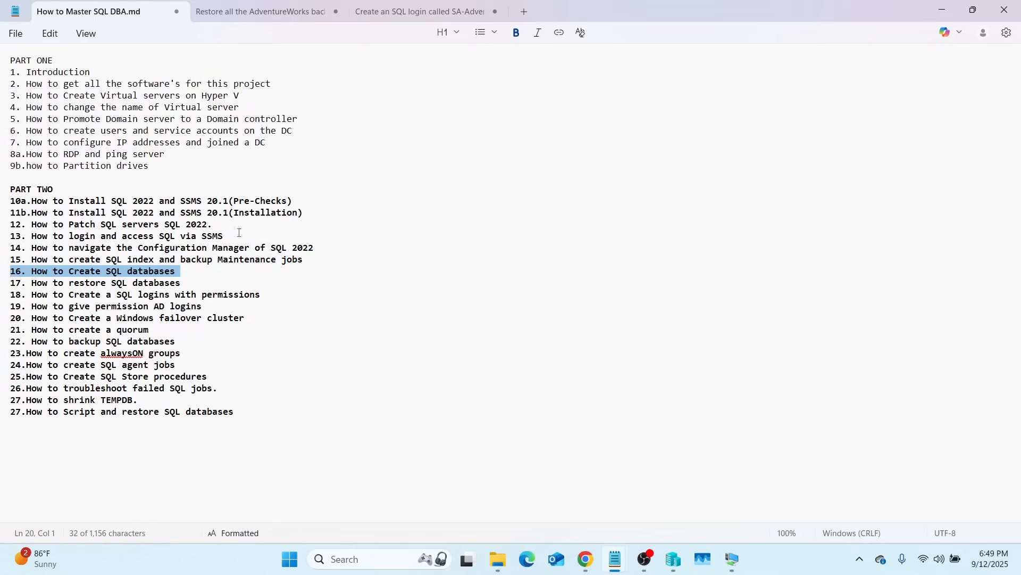
pyautogui.click(184, 283)
pyautogui.click(186, 292)
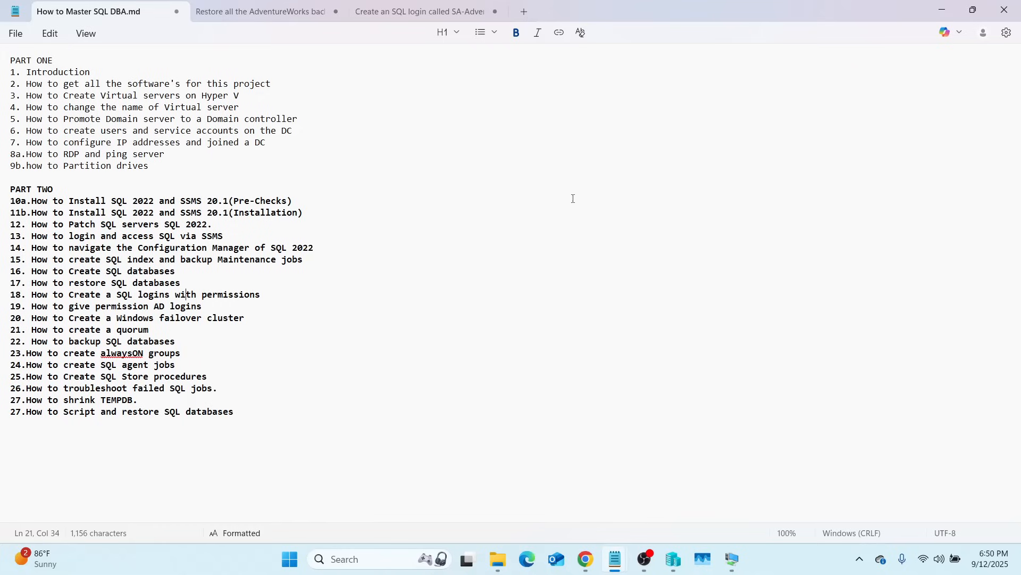
# Read the AdventureWorks restore task note and highlight the target server name HDC-SQL01.
pyautogui.click(276, 14)
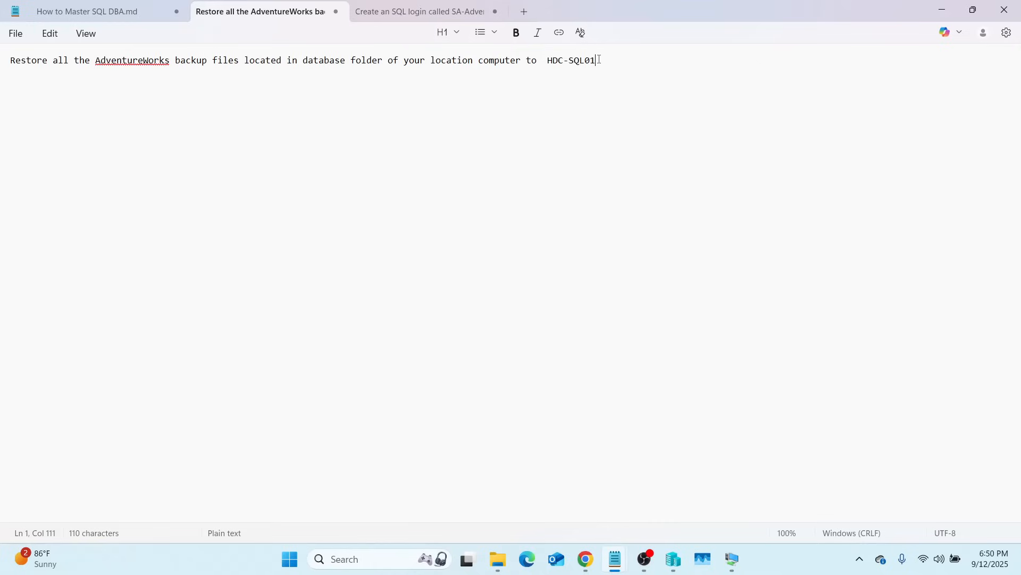
pyautogui.moveTo(597, 60); pyautogui.dragTo(546, 65)
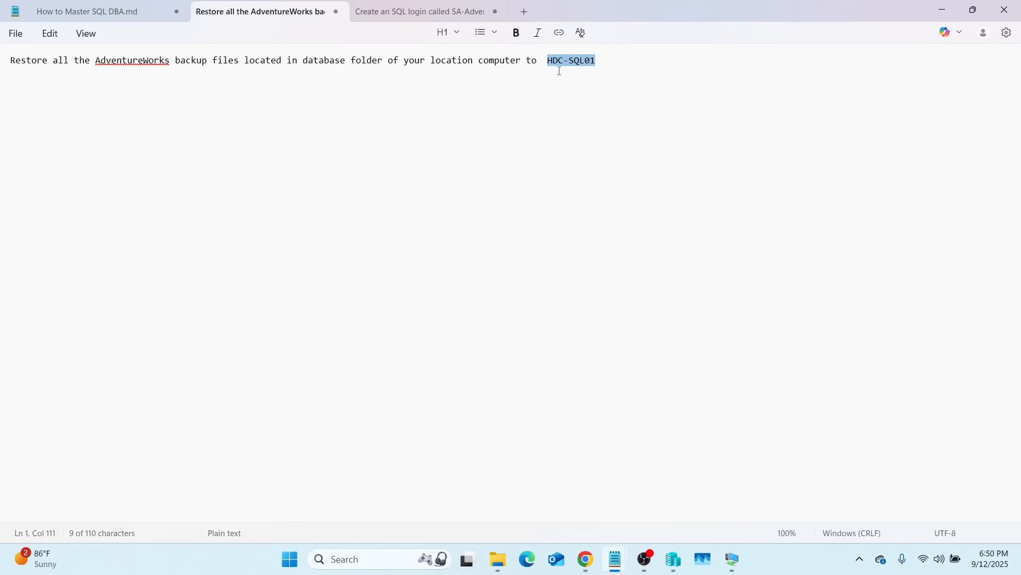
pyautogui.click(606, 60)
pyautogui.moveTo(598, 62); pyautogui.dragTo(543, 69)
# Switch to Hyper-V Manager, select the HDC-SQL01 virtual machine and bring up its connection window.
pyautogui.moveTo(675, 569)
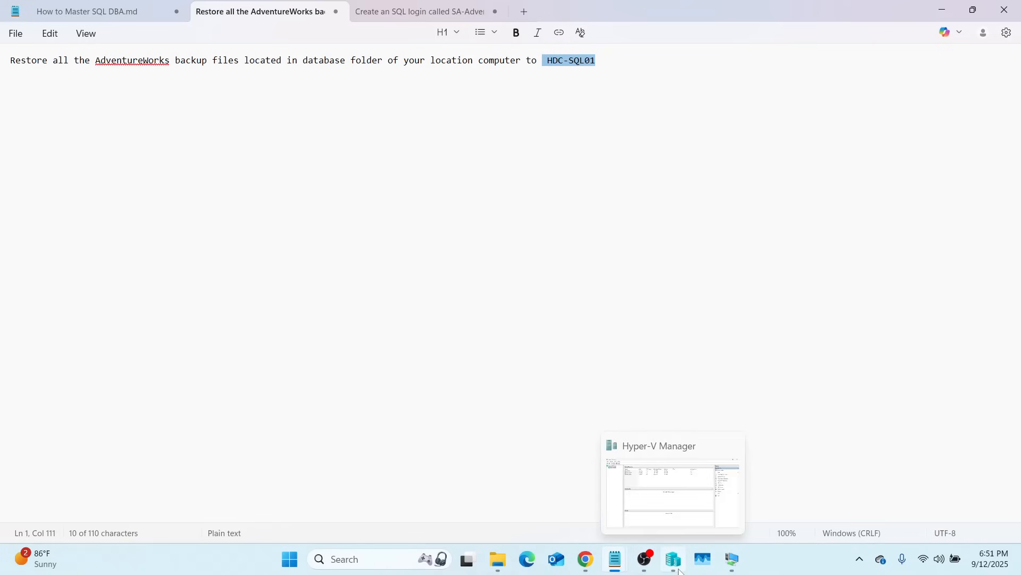
pyautogui.click(665, 496)
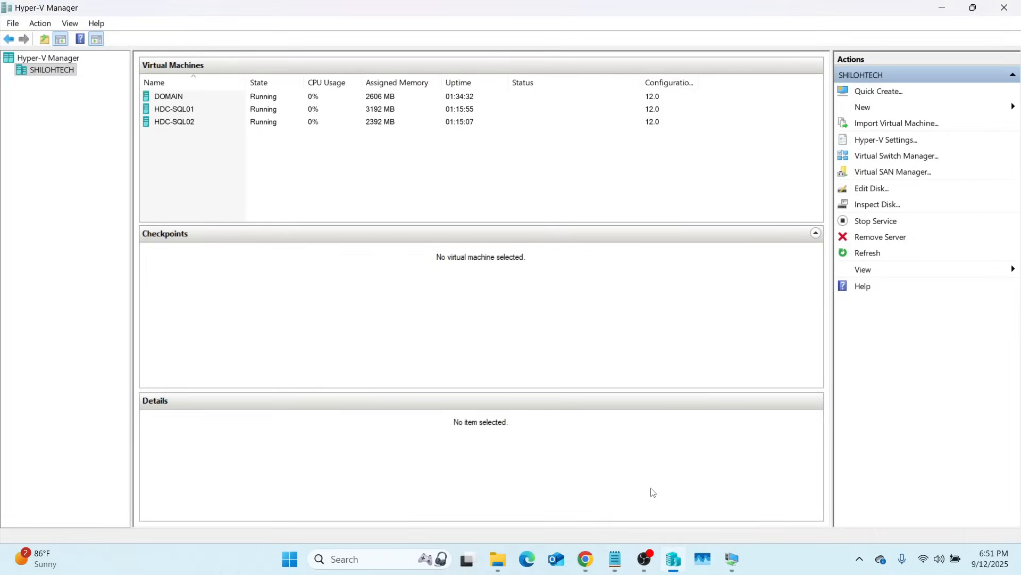
pyautogui.click(178, 109)
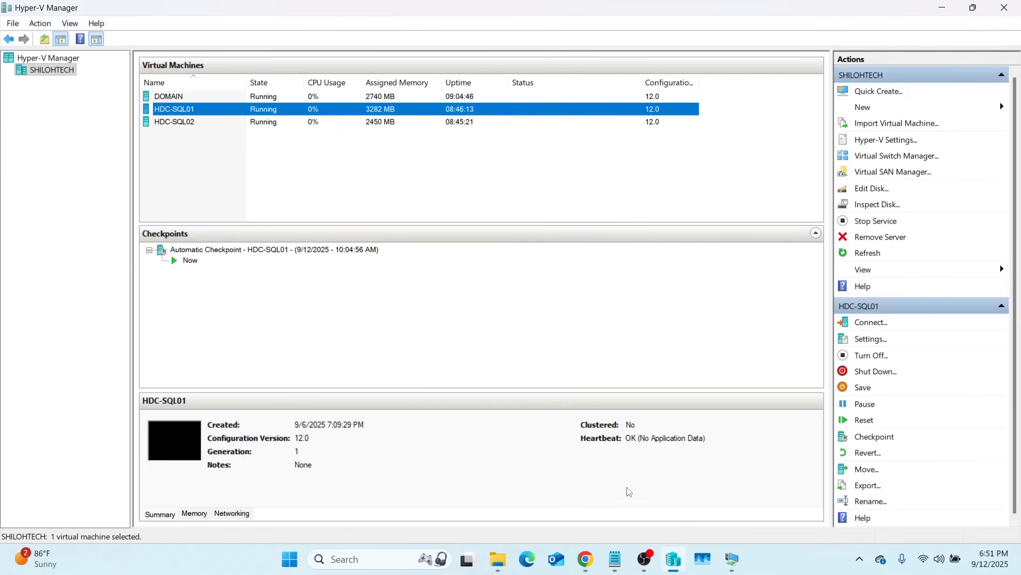
pyautogui.moveTo(726, 571)
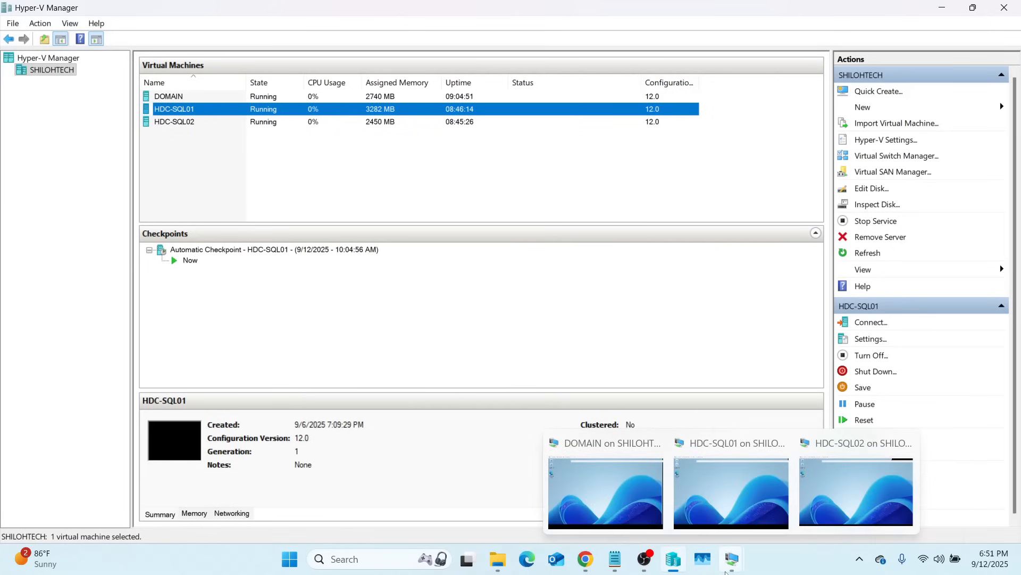
pyautogui.moveTo(733, 501)
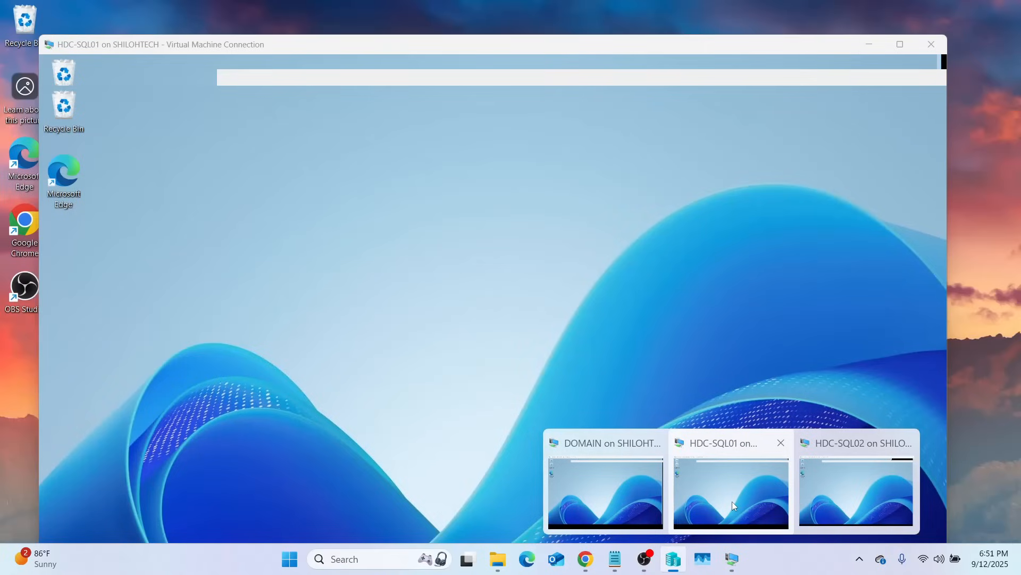
pyautogui.click(732, 500)
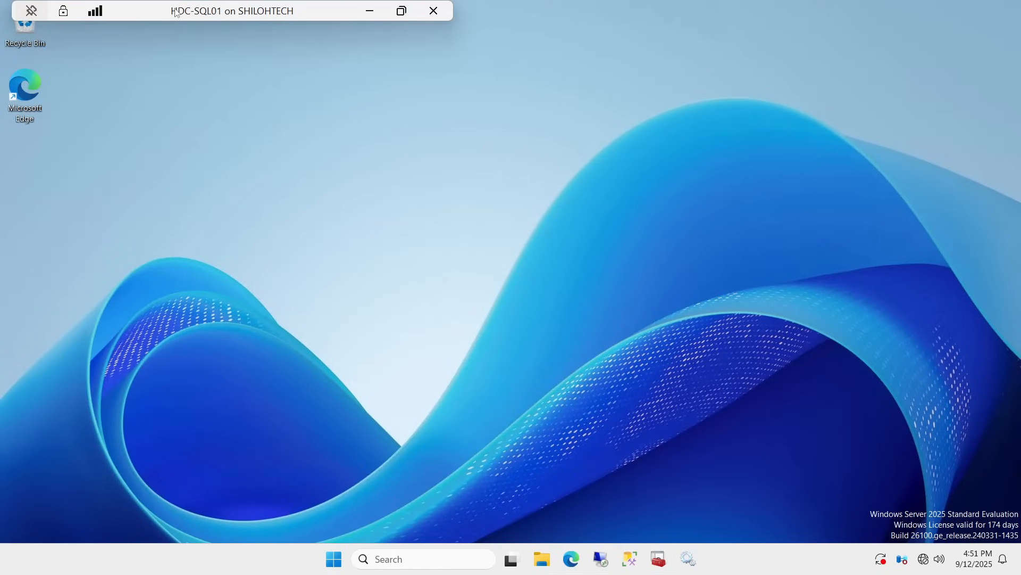
# Launch SQL Server Management Studio on HDC-SQL01, dismiss its server connection dialog and minimize the program.
pyautogui.click(629, 558)
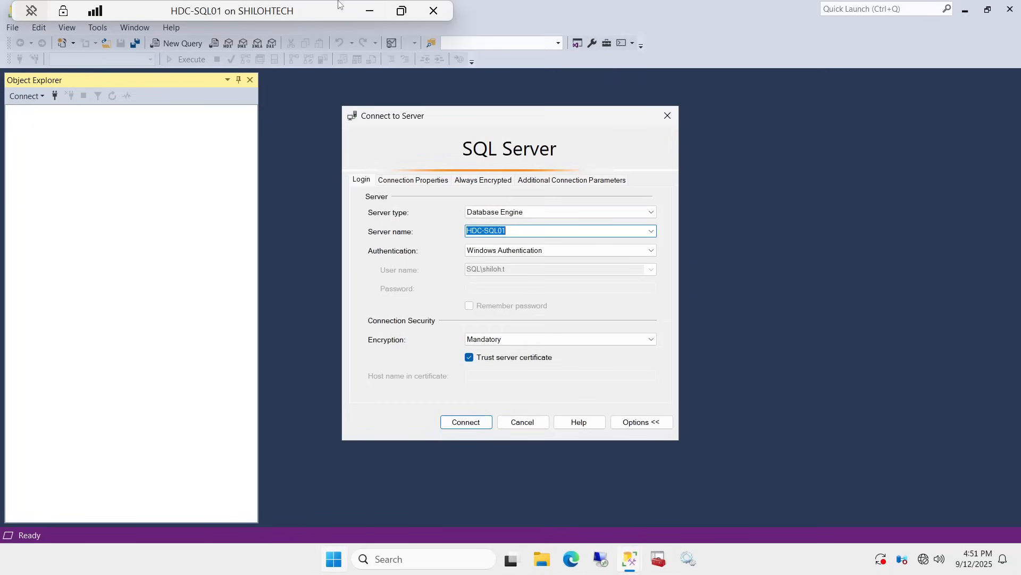
pyautogui.click(372, 11)
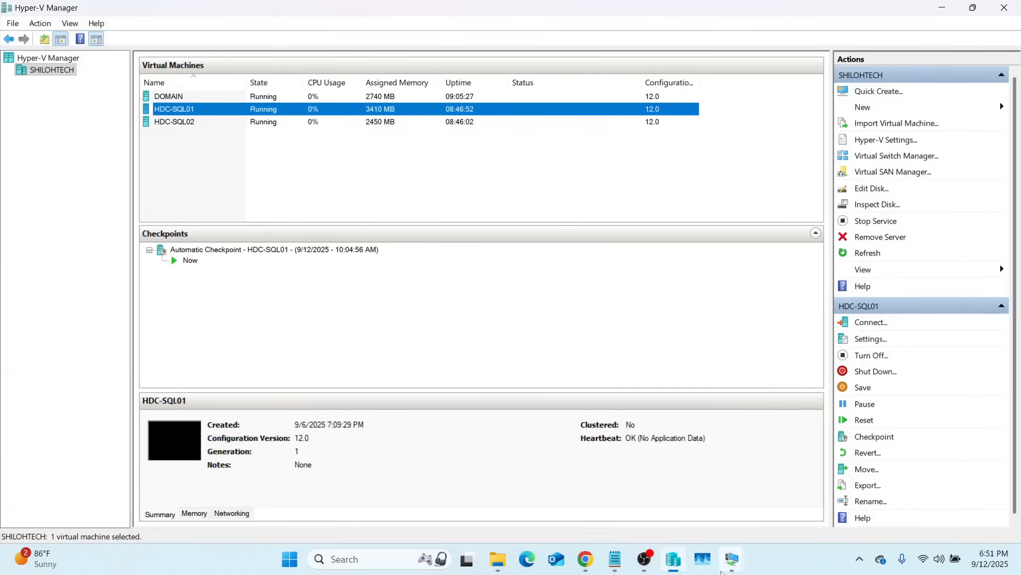
pyautogui.moveTo(732, 559)
pyautogui.click(695, 527)
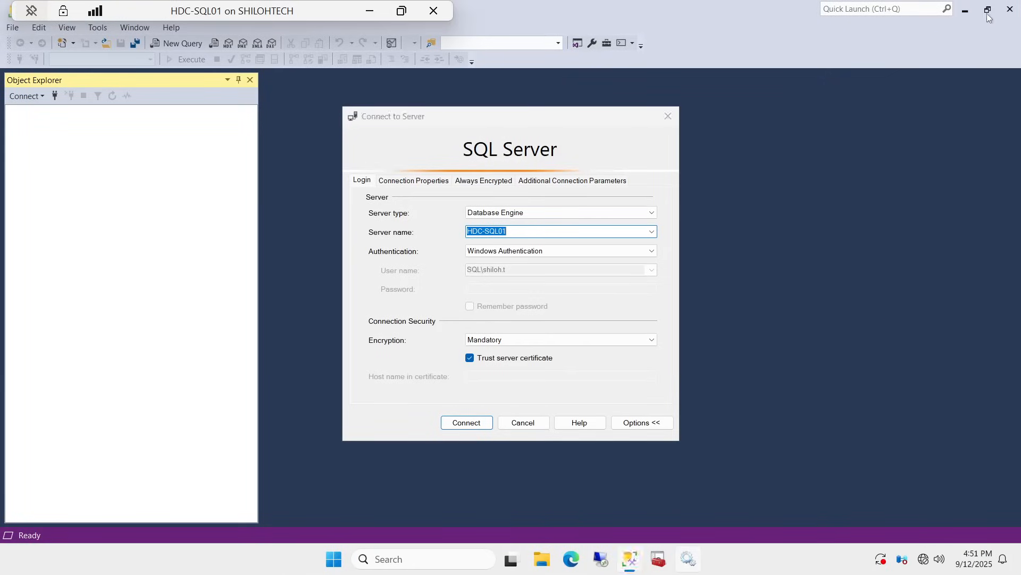
pyautogui.click(527, 426)
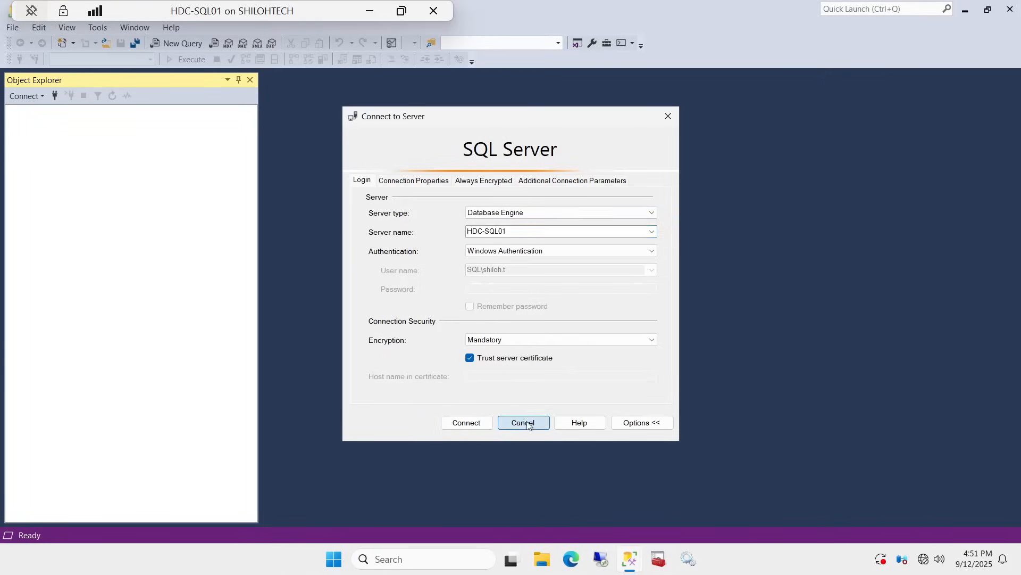
pyautogui.click(965, 10)
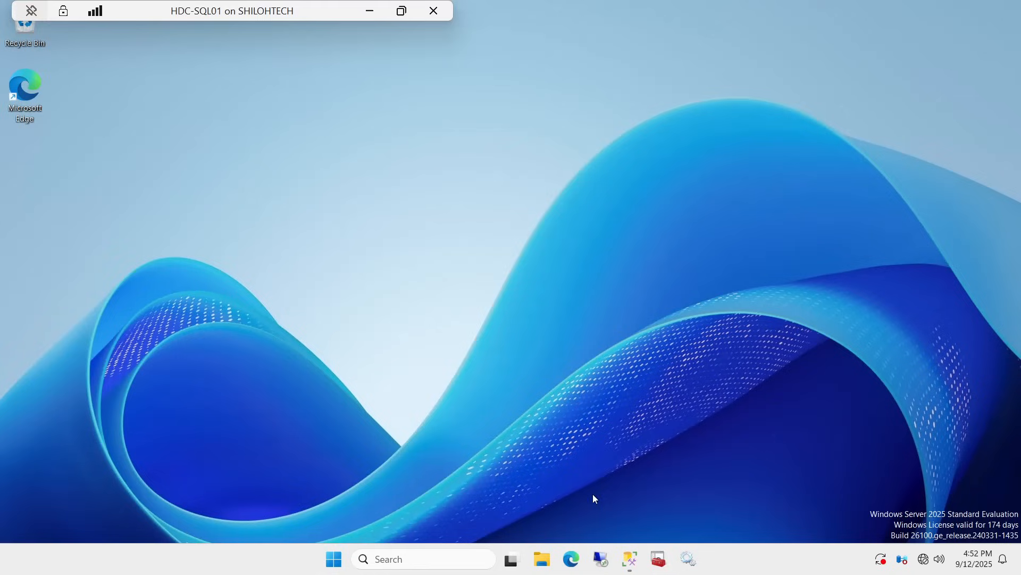
pyautogui.click(542, 560)
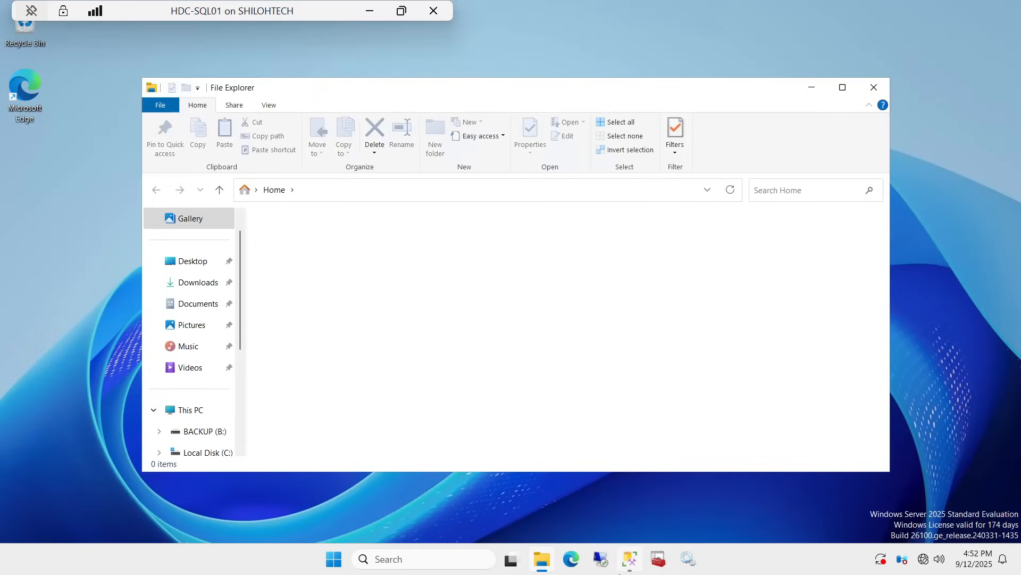
pyautogui.moveTo(620, 573)
pyautogui.click(812, 93)
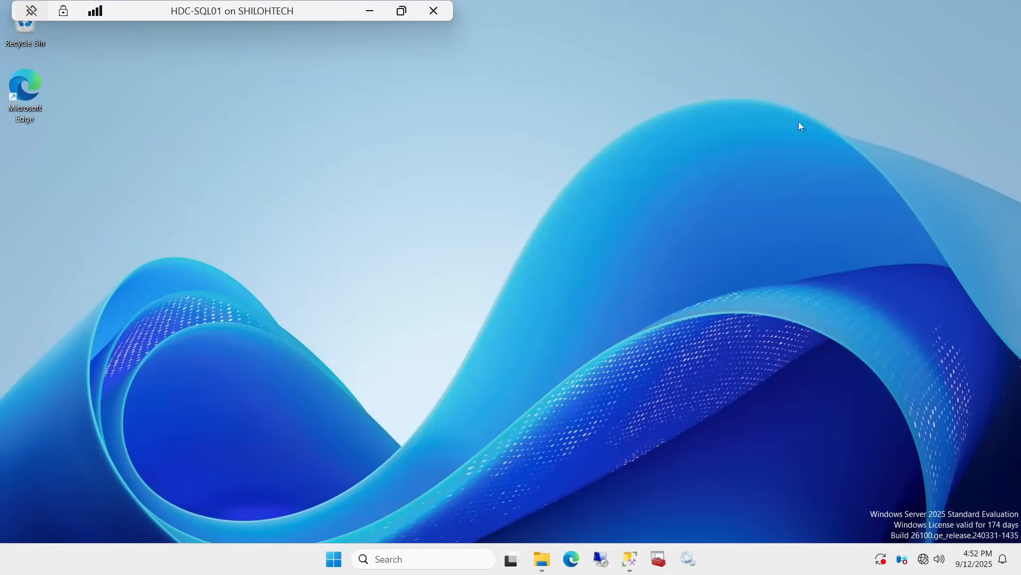
# Return to SQL Server Management Studio and connect to the HDC-SQL01 Database Engine using Windows Authentication.
pyautogui.click(629, 563)
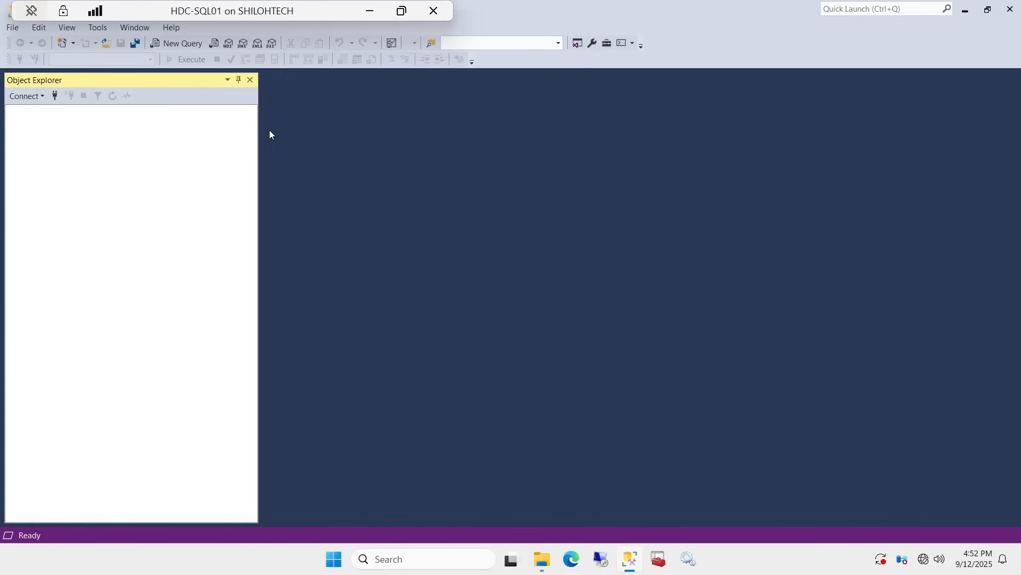
pyautogui.click(54, 97)
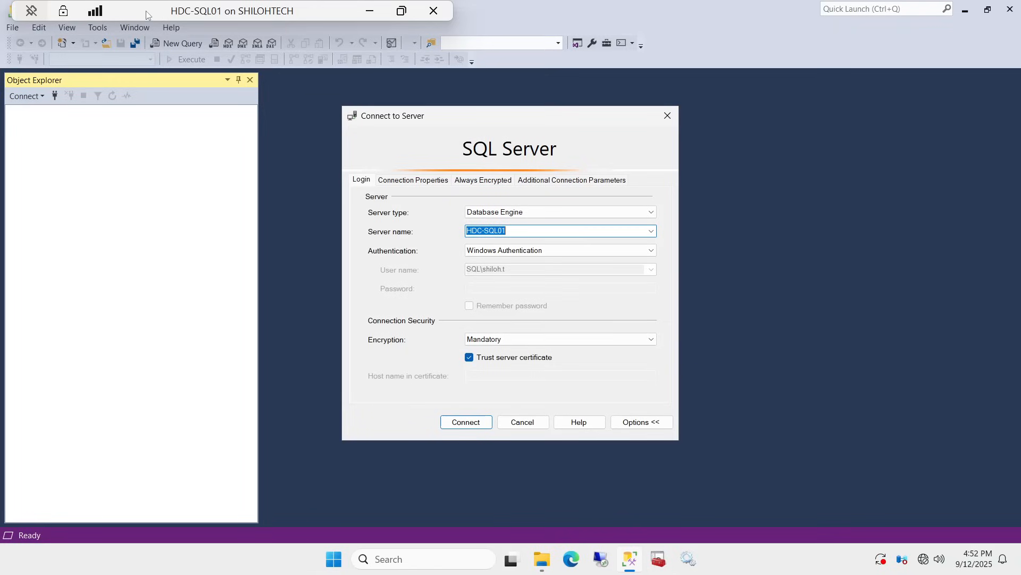
pyautogui.click(466, 421)
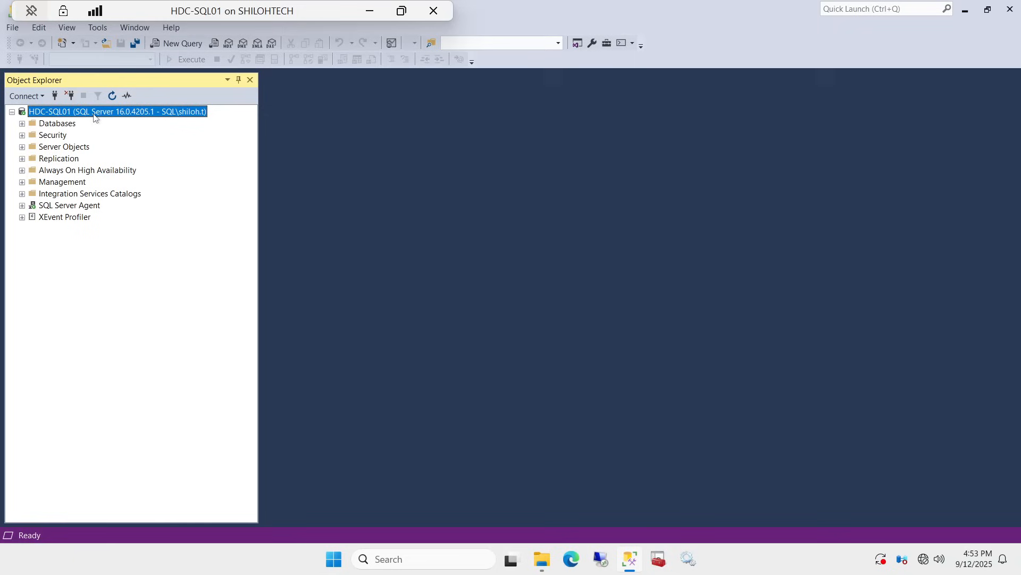
# Rename the AdventureWorks2016 database on HDC-SQL01 as AdventureWorks.
pyautogui.click(22, 123)
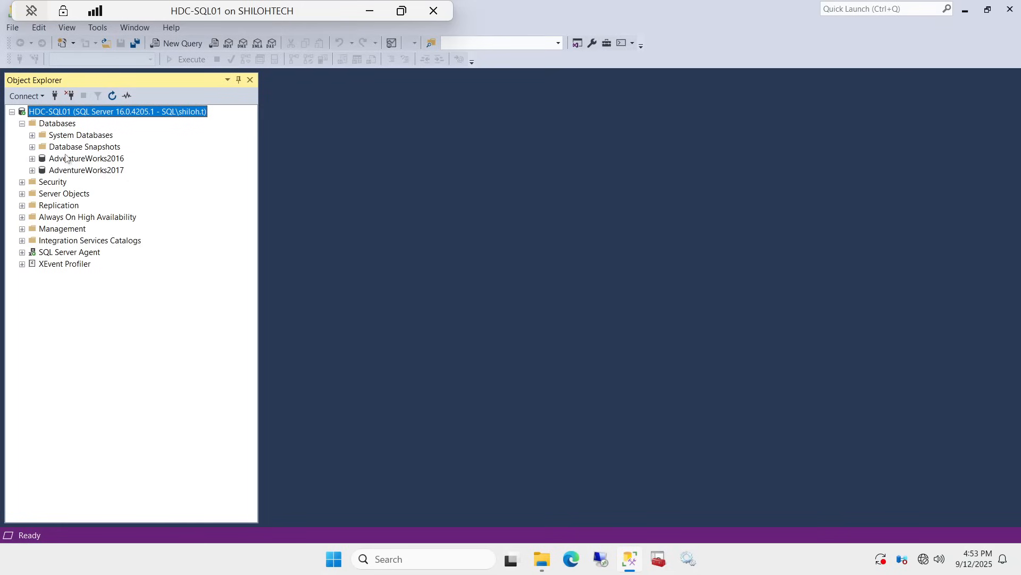
pyautogui.rightClick(99, 160)
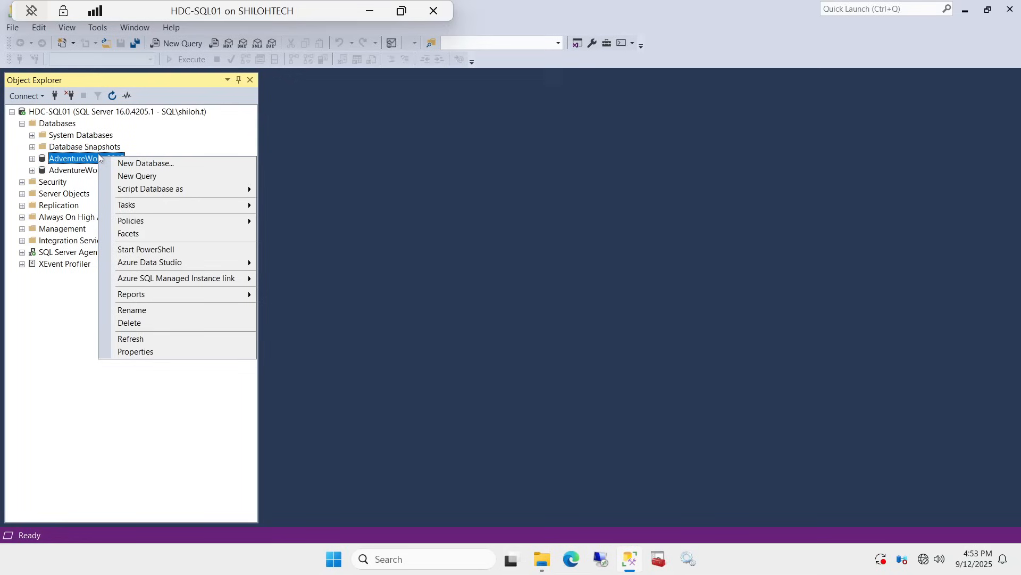
pyautogui.click(148, 311)
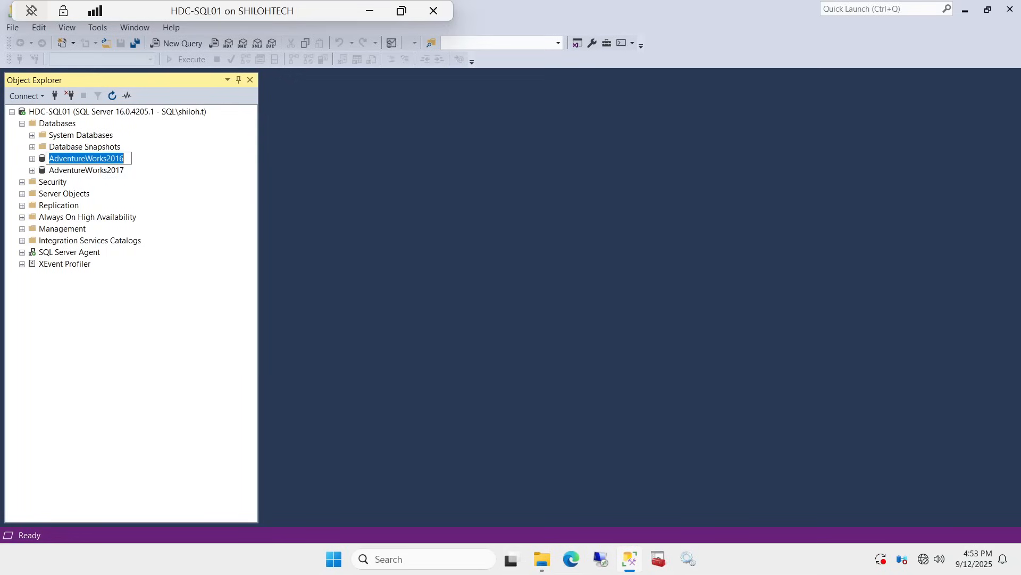
pyautogui.click(125, 158)
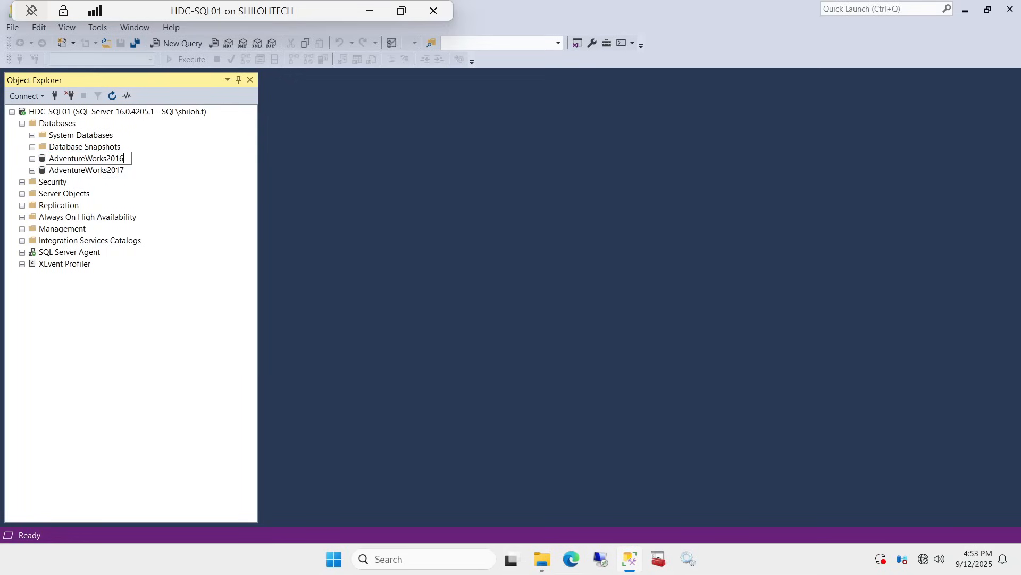
pyautogui.press('BackSpace')
pyautogui.press('BackSpace')
pyautogui.press('BackSpace')
pyautogui.press('BackSpace')
pyautogui.click(166, 154)
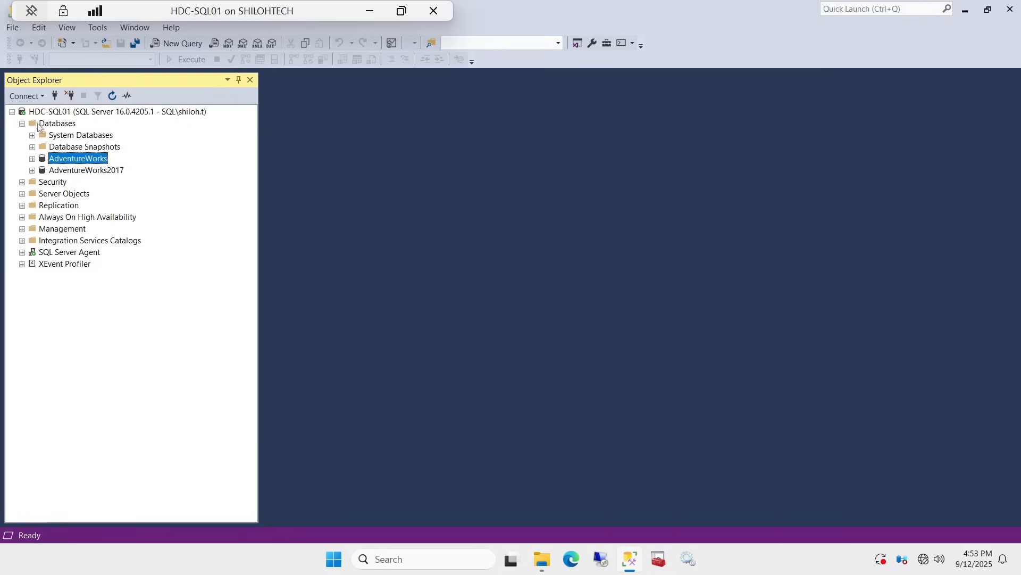
# Start a database restore on HDC-SQL01 with a device as the source and browse for a backup file to add.
pyautogui.rightClick(65, 123)
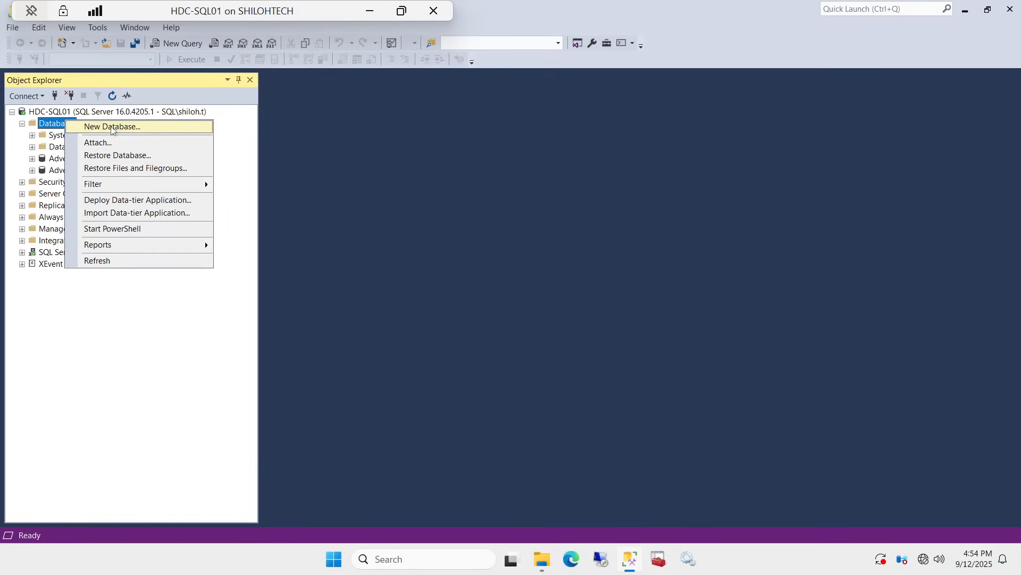
pyautogui.click(112, 157)
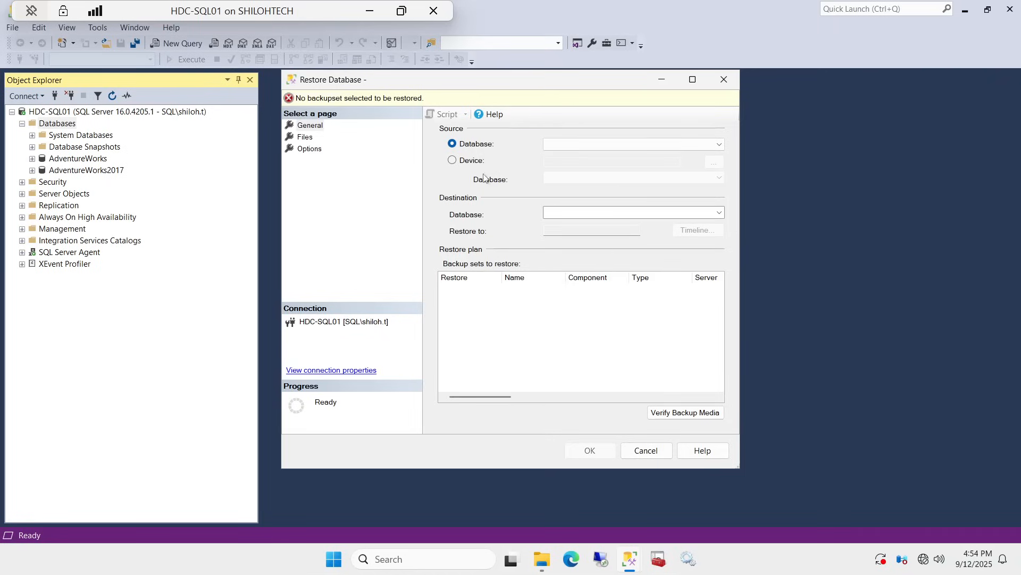
pyautogui.click(454, 161)
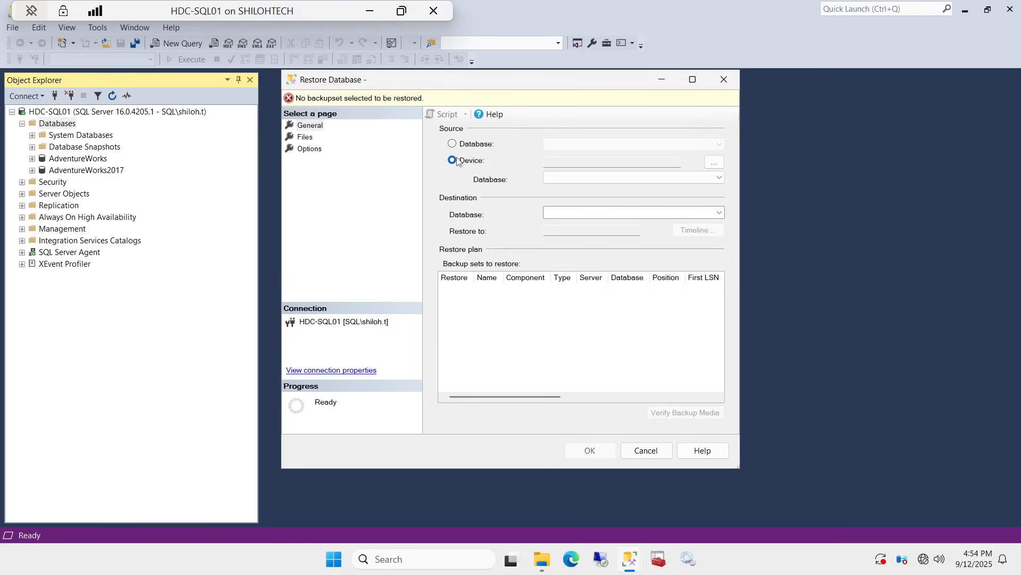
pyautogui.click(713, 166)
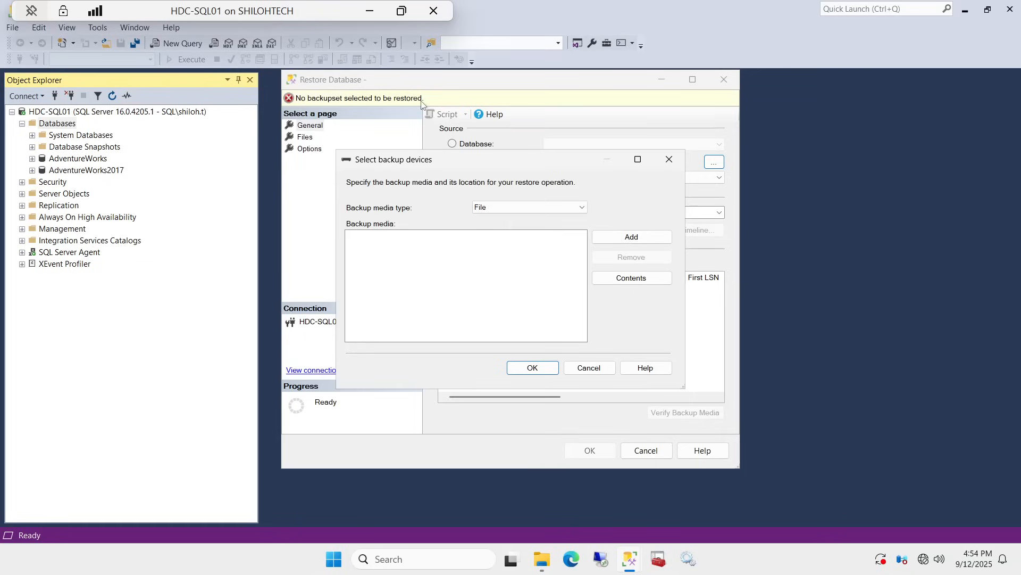
pyautogui.click(627, 240)
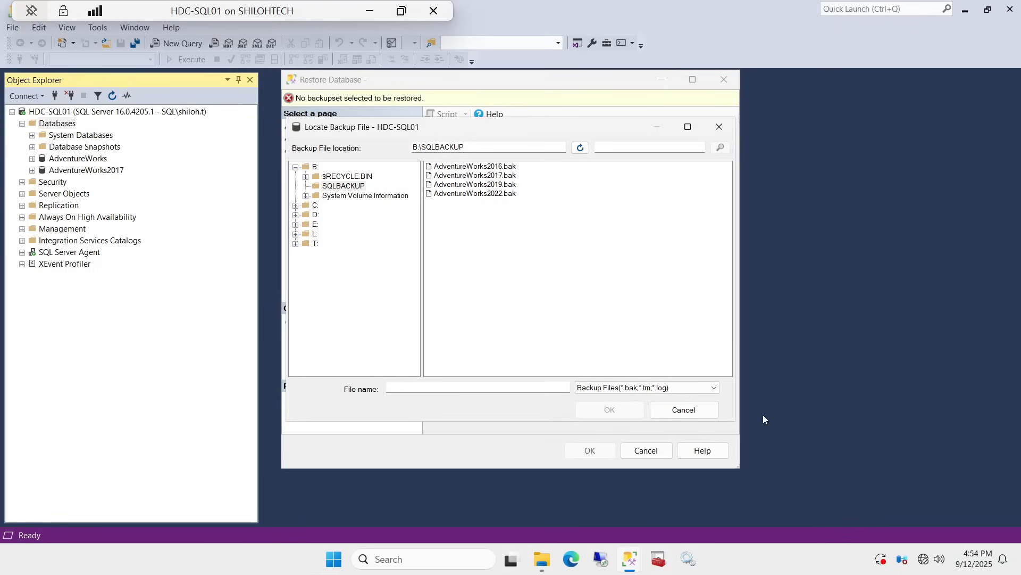
# Set the backup file browser's file type filter to All Files(*).
pyautogui.click(712, 389)
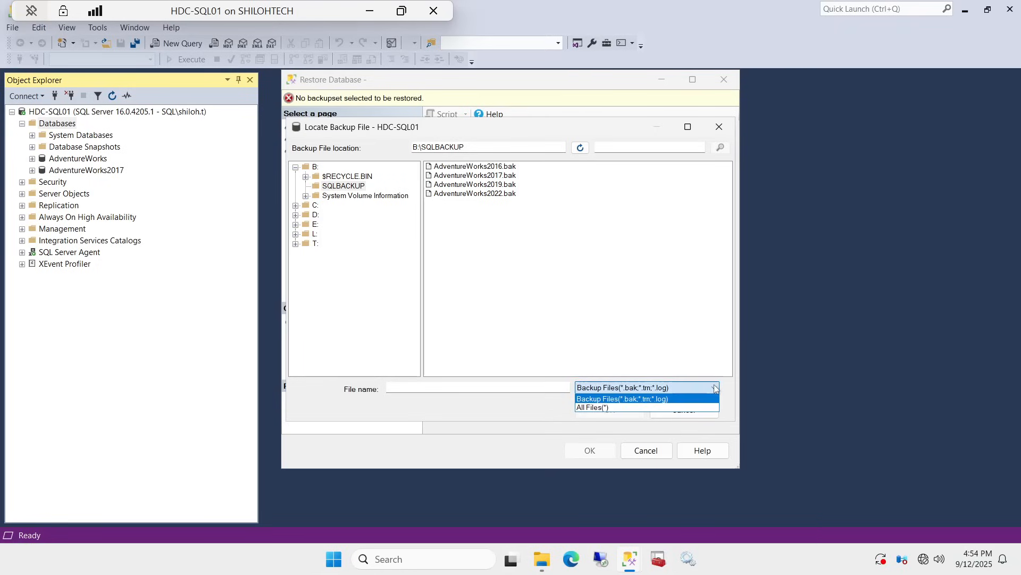
pyautogui.click(585, 408)
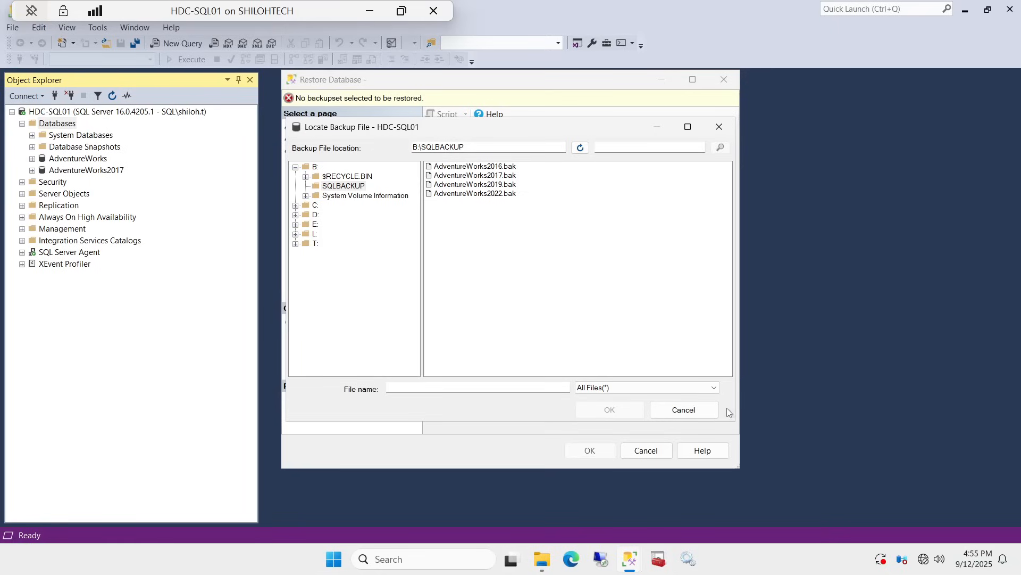
pyautogui.click(715, 386)
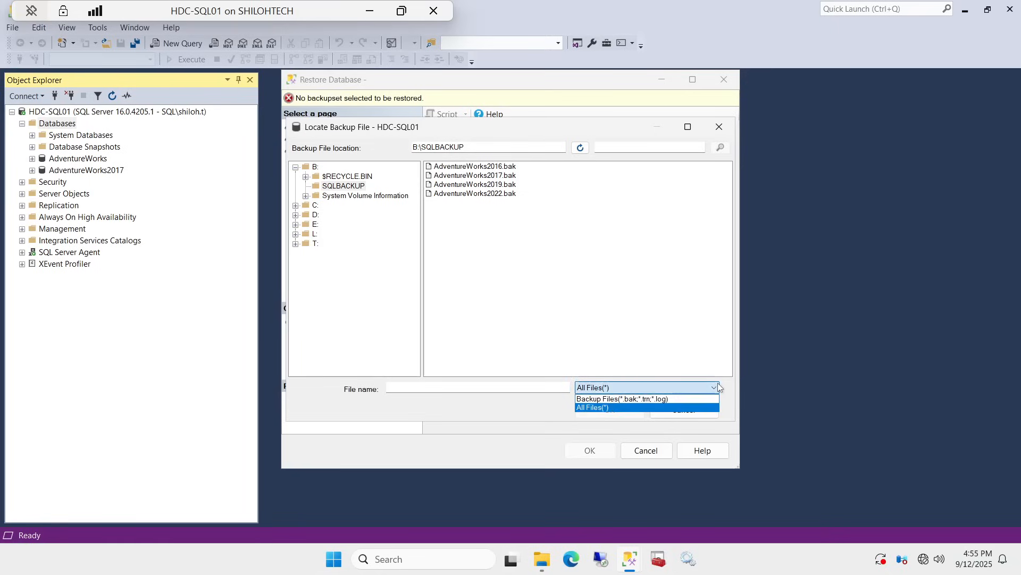
pyautogui.click(668, 398)
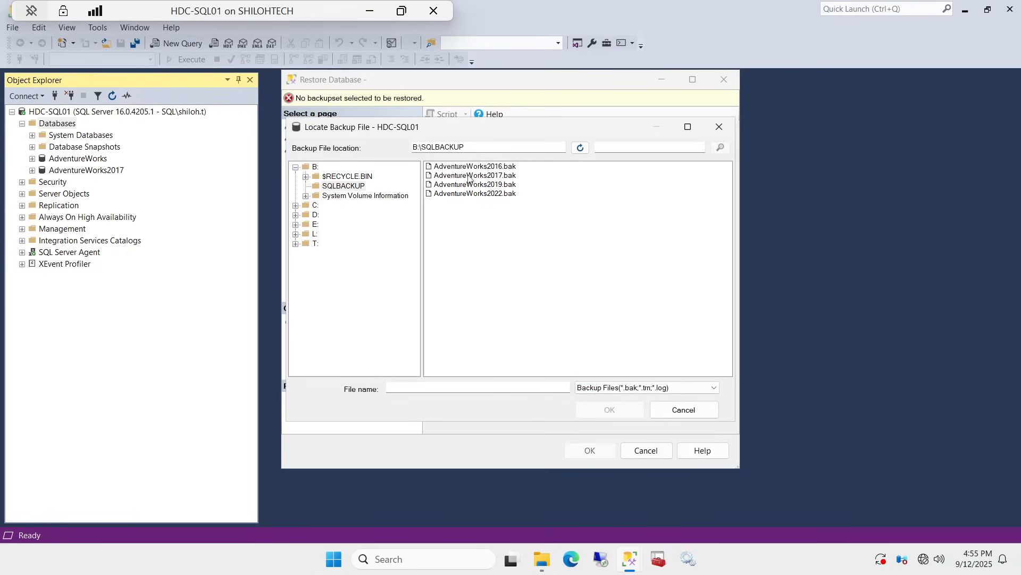
pyautogui.click(714, 388)
pyautogui.click(593, 408)
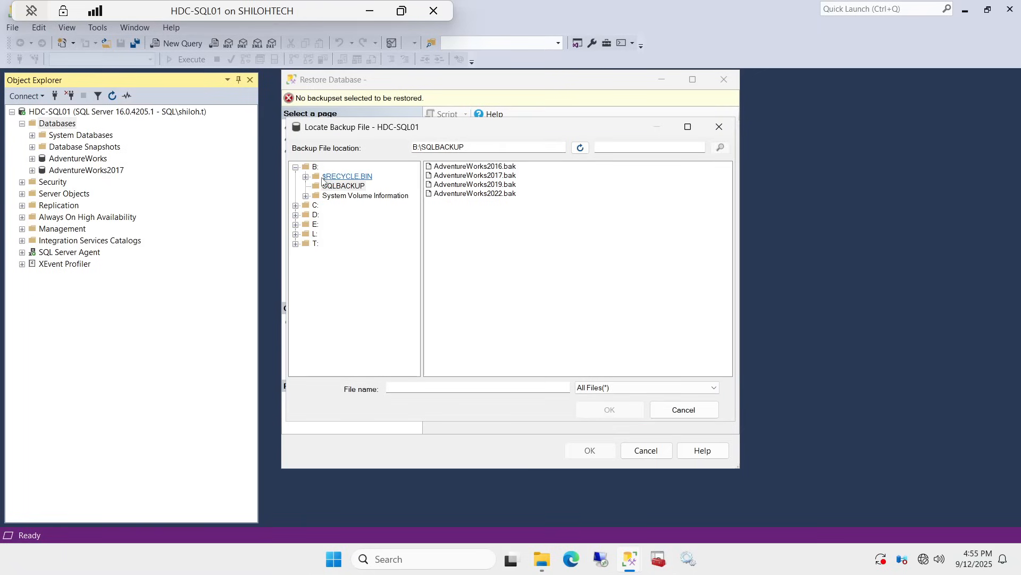
# Choose AdventureWorks2022.bak from the B:\SQLBACKUP folder as the backup media for the restore.
pyautogui.click(314, 167)
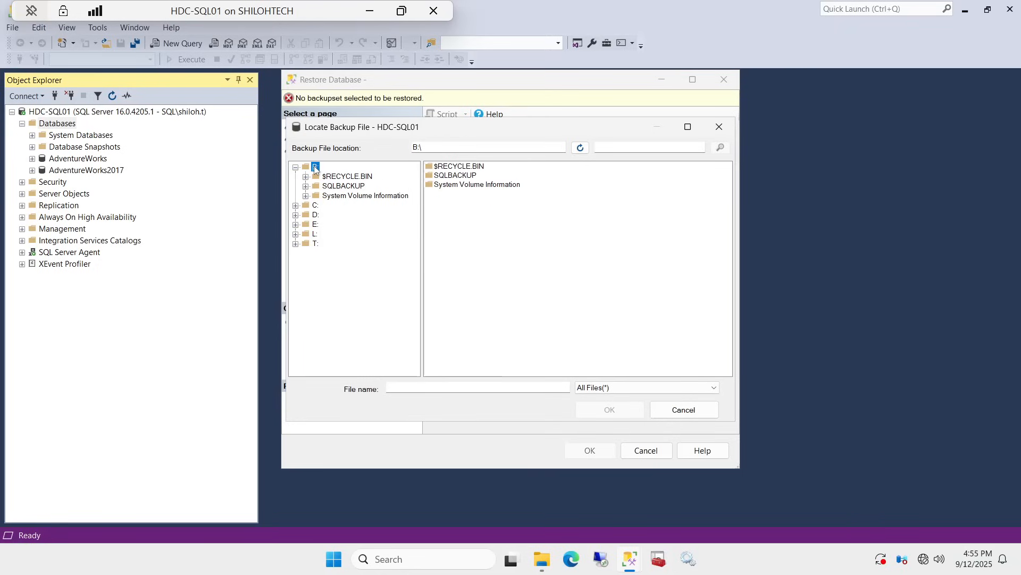
pyautogui.click(343, 187)
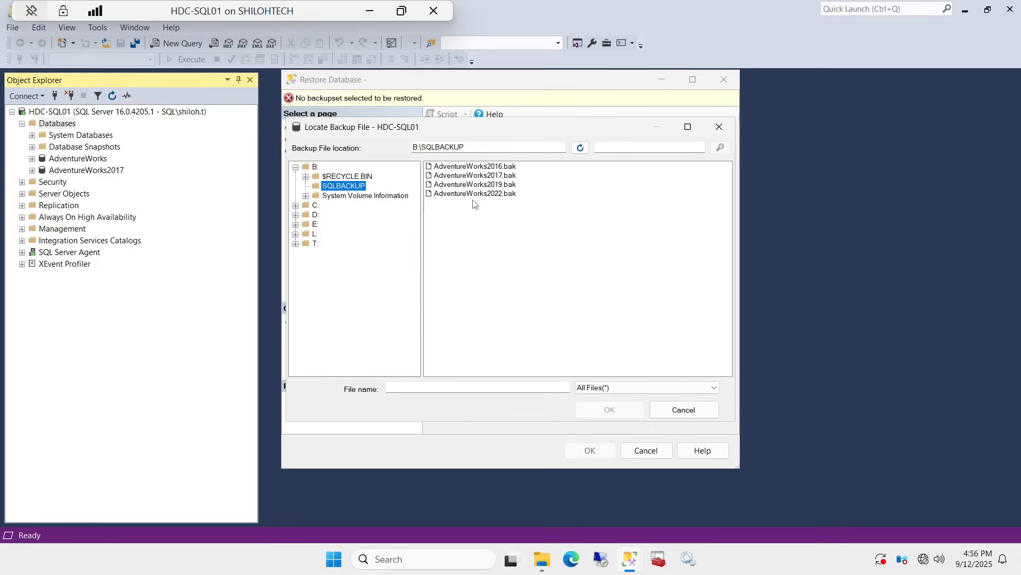
pyautogui.click(502, 195)
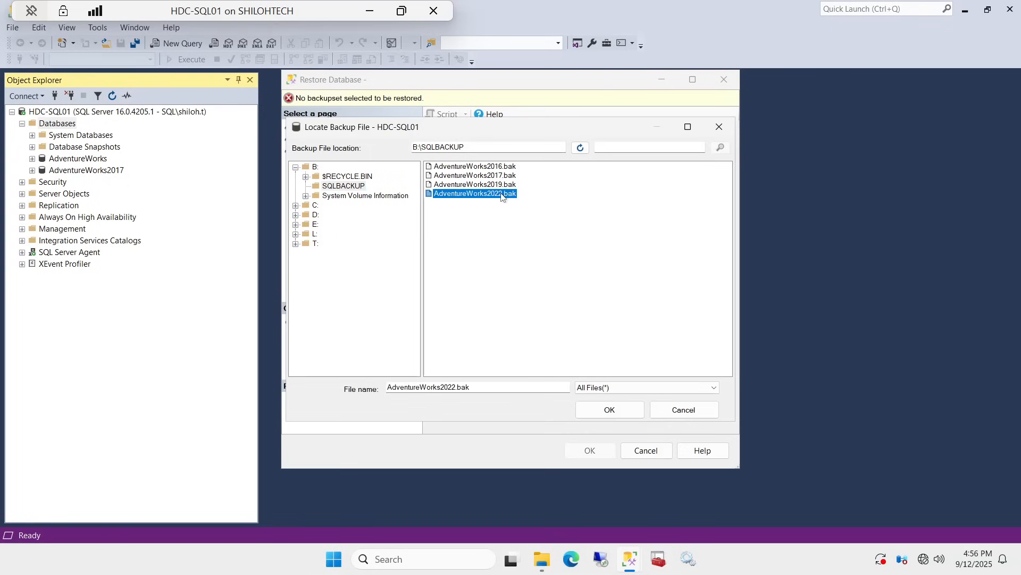
pyautogui.click(605, 409)
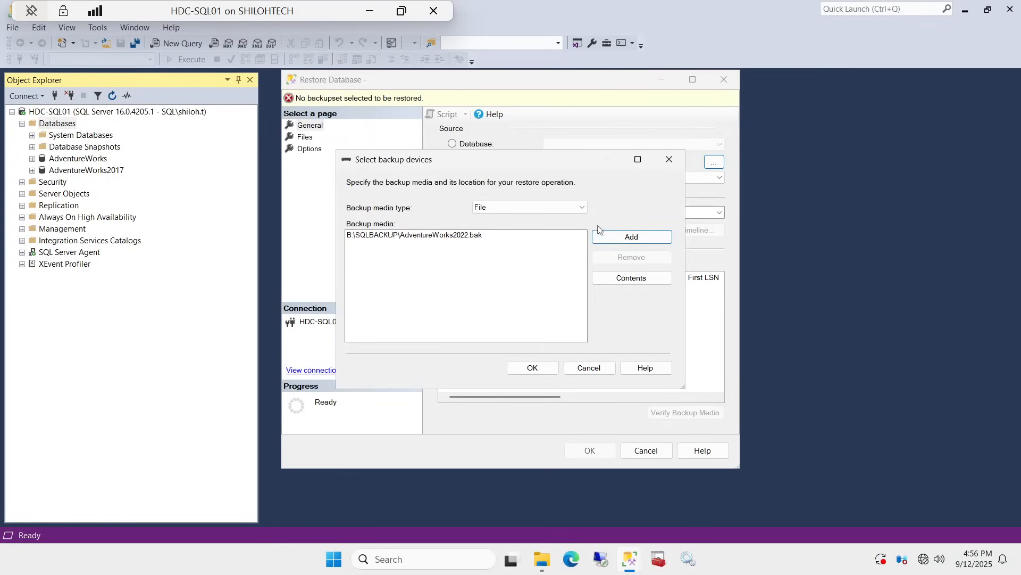
pyautogui.click(532, 367)
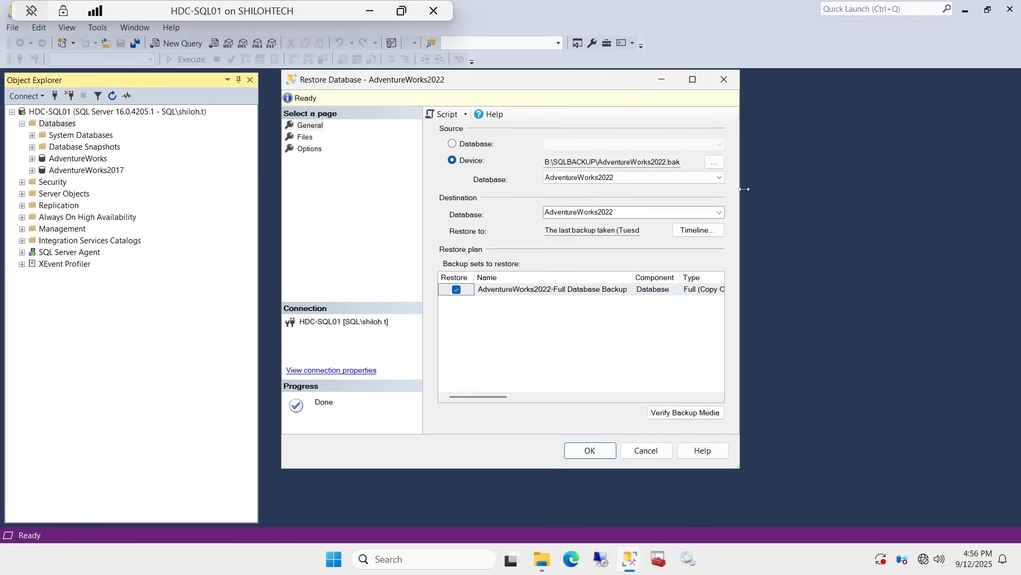
# Widen the restore dialog and review the available source and destination databases, keeping AdventureWorks2022 as the destination.
pyautogui.moveTo(744, 189); pyautogui.dragTo(867, 212)
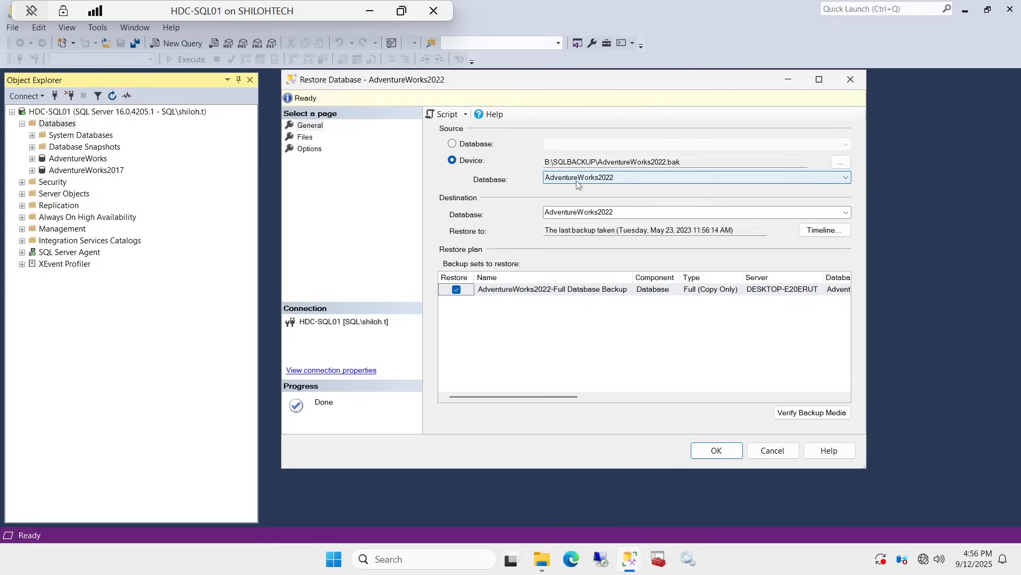
pyautogui.click(848, 178)
pyautogui.click(848, 182)
pyautogui.click(847, 213)
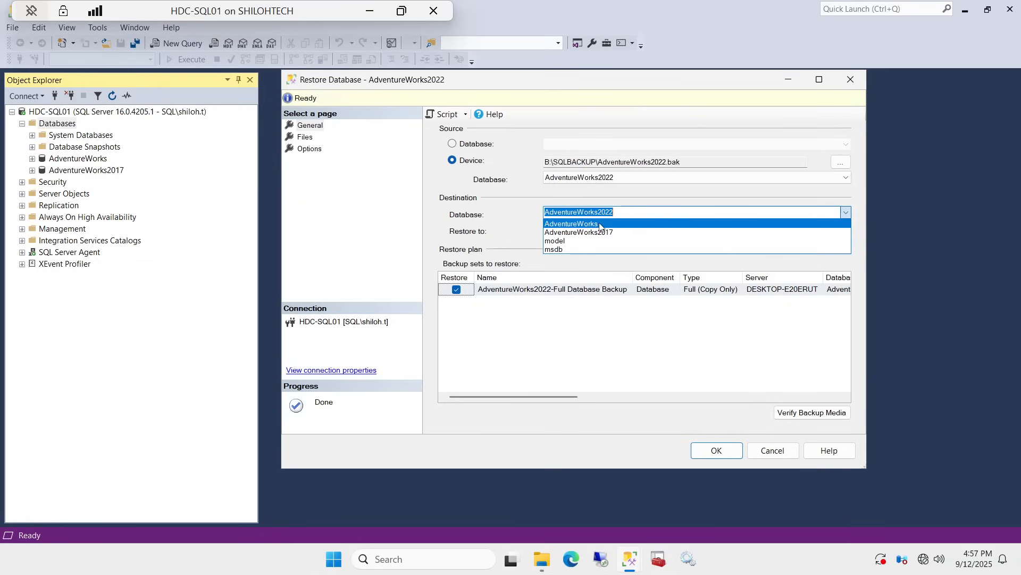
pyautogui.click(530, 212)
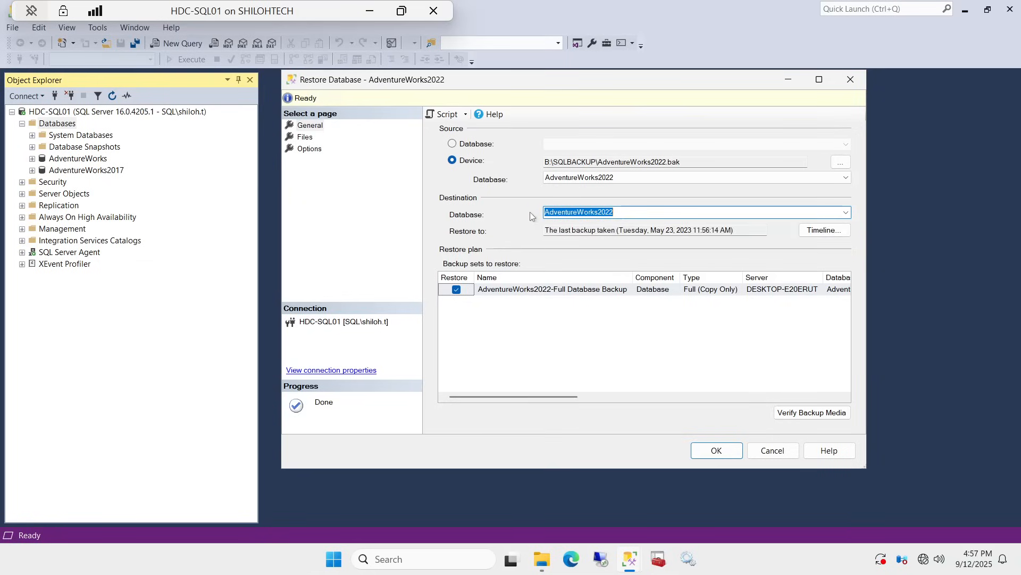
# Enable relocating all files to folder for the restore, keeping E:\SQLDATA for data files and L:\SQLLOG for log files.
pyautogui.click(305, 140)
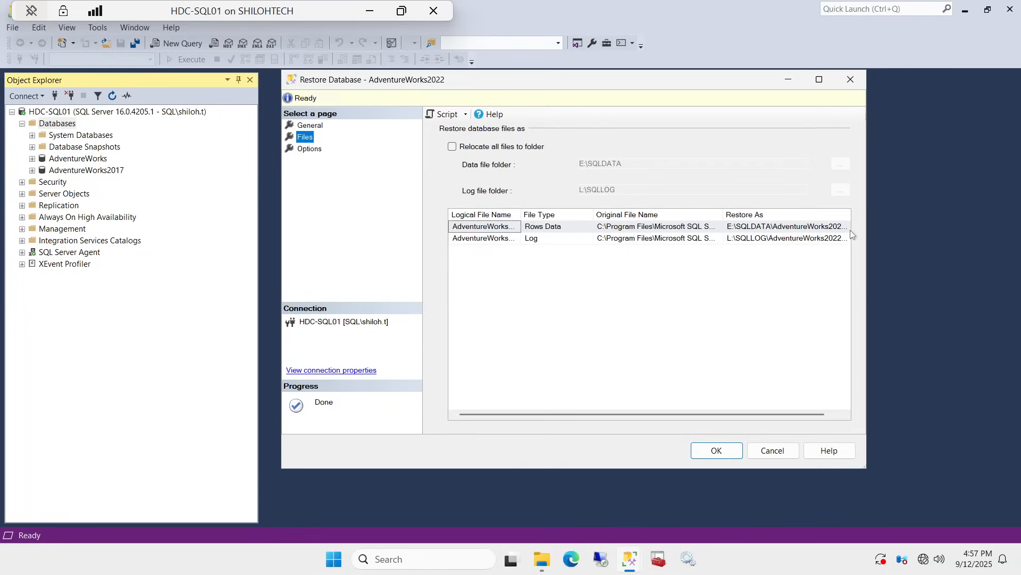
pyautogui.moveTo(867, 231); pyautogui.dragTo(978, 231)
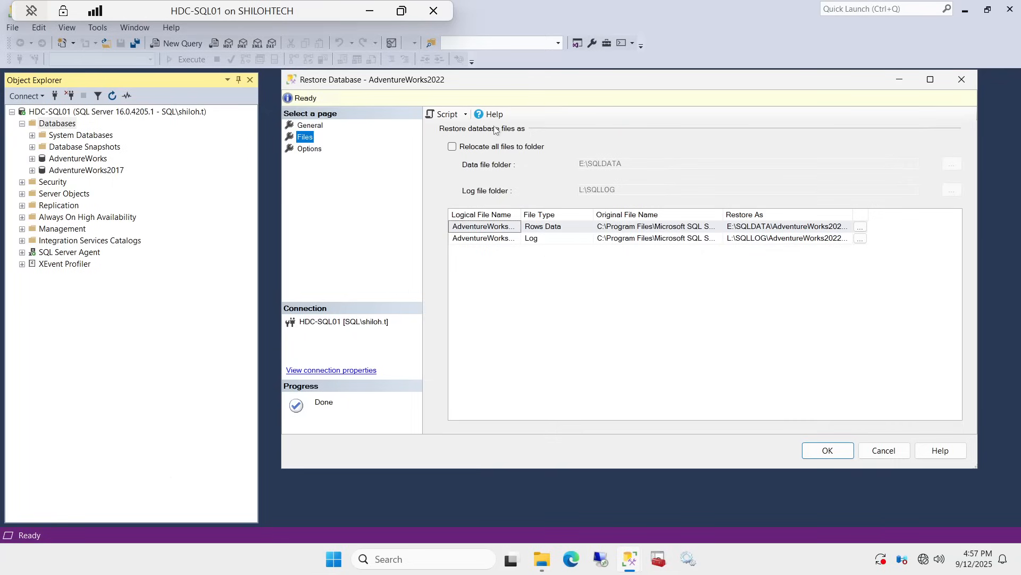
pyautogui.click(456, 148)
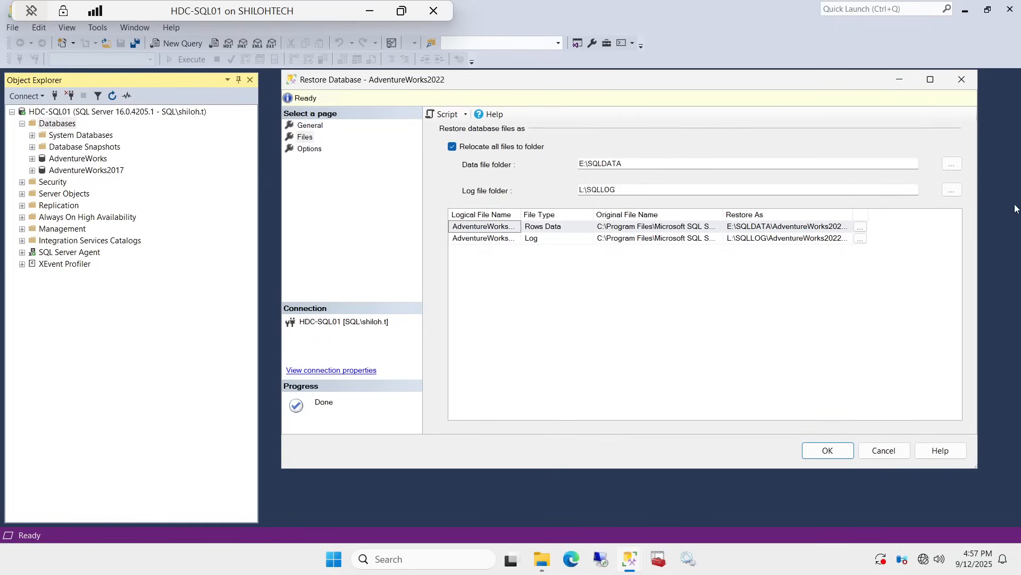
pyautogui.click(952, 165)
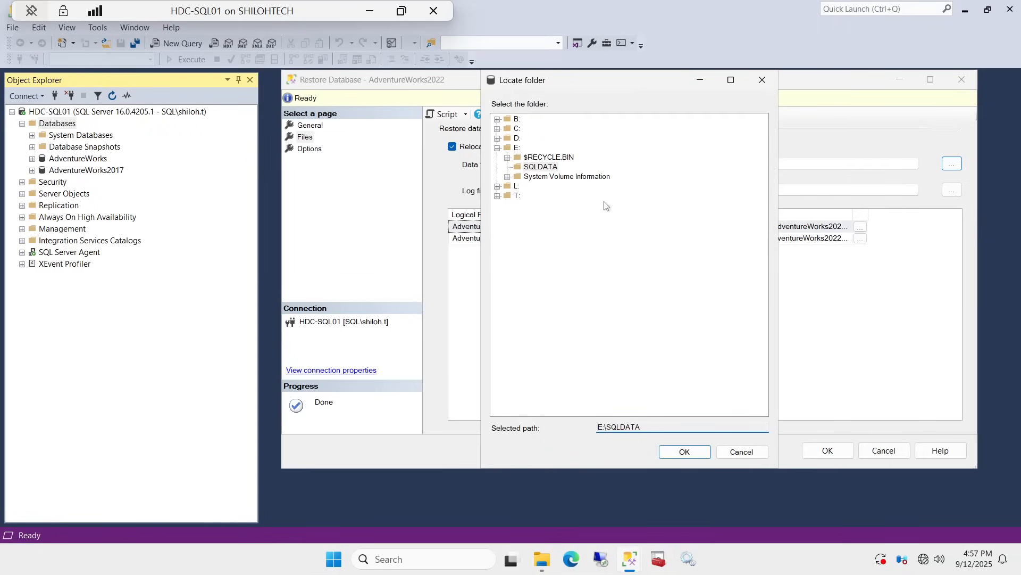
pyautogui.click(742, 452)
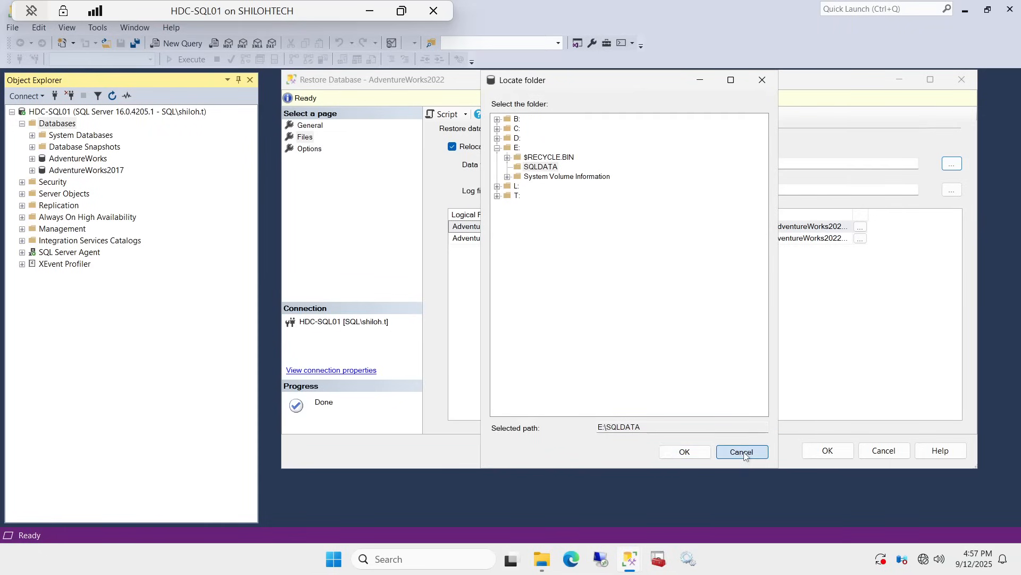
# Set the recovery state to RESTORE WITH RECOVERY and run the AdventureWorks2022 restore.
pyautogui.click(313, 150)
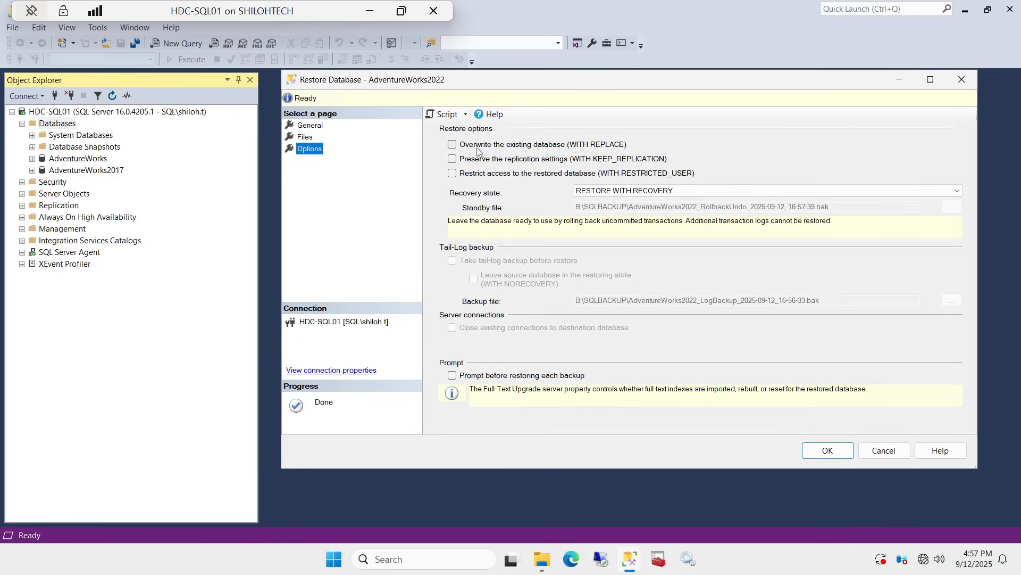
pyautogui.click(958, 192)
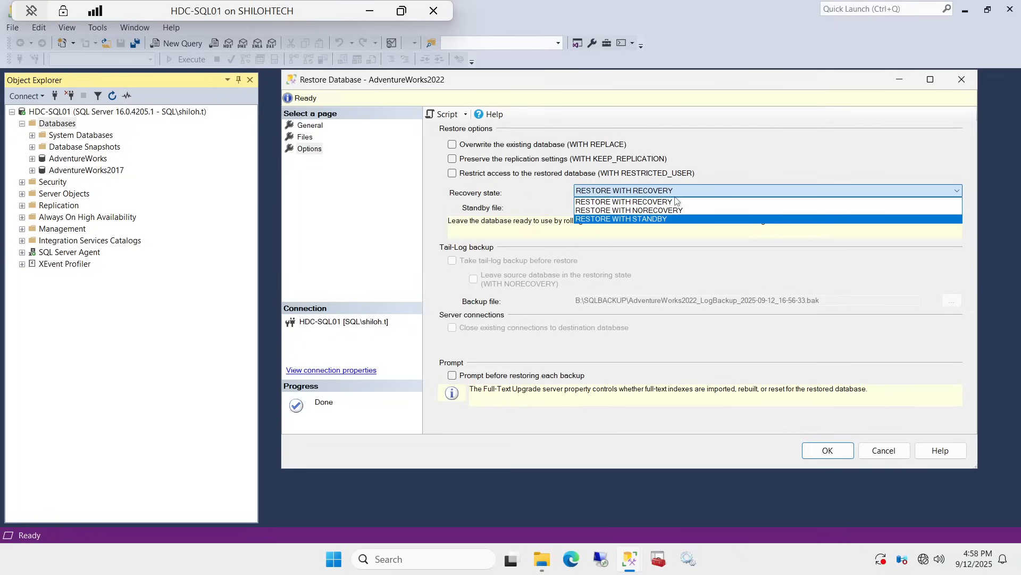
pyautogui.click(613, 202)
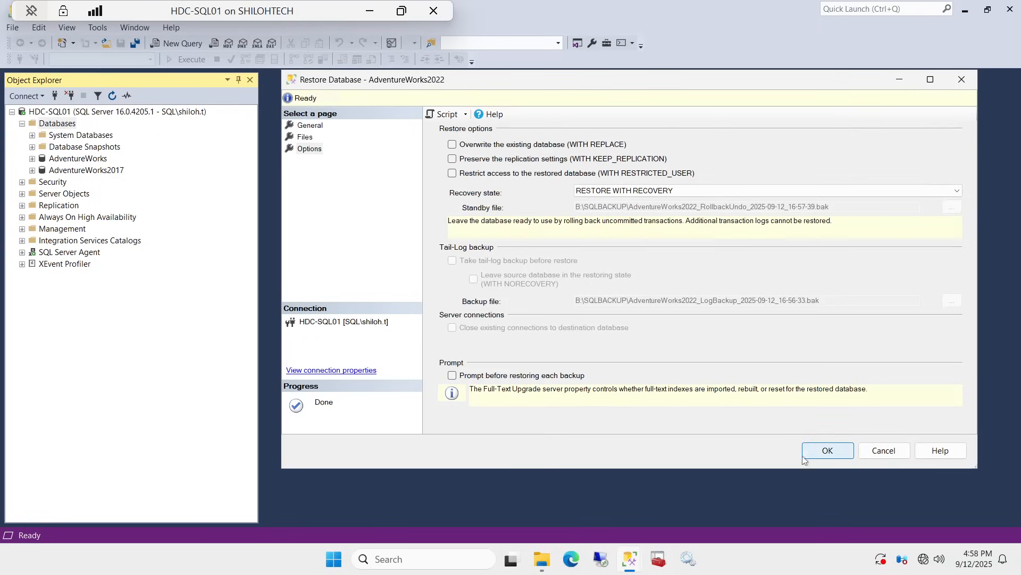
pyautogui.click(826, 456)
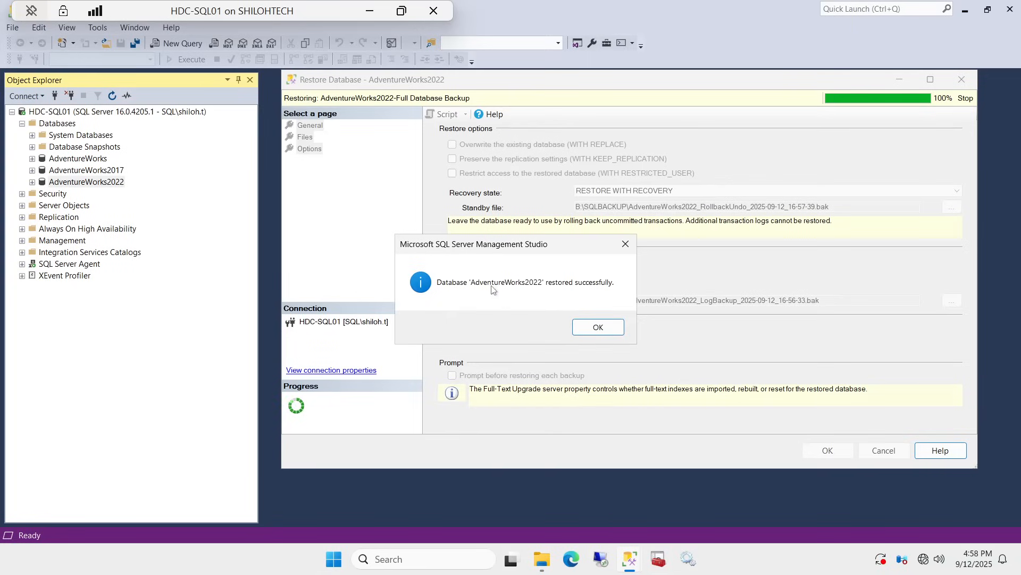
pyautogui.click(585, 329)
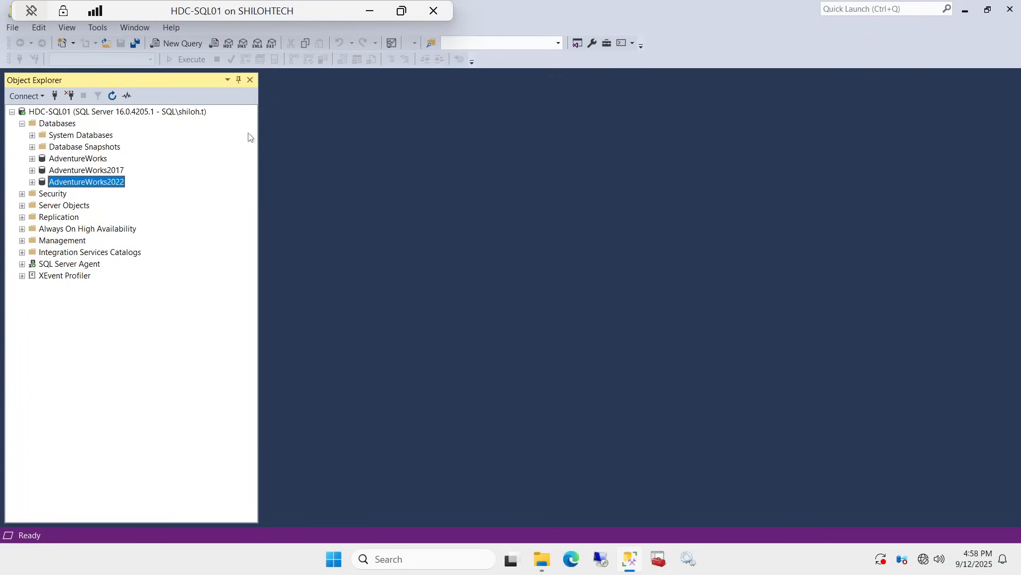
# Start another database restore from a device, using AdventureWorks2019.bak in B:\SQLBACKUP as the backup media.
pyautogui.rightClick(63, 126)
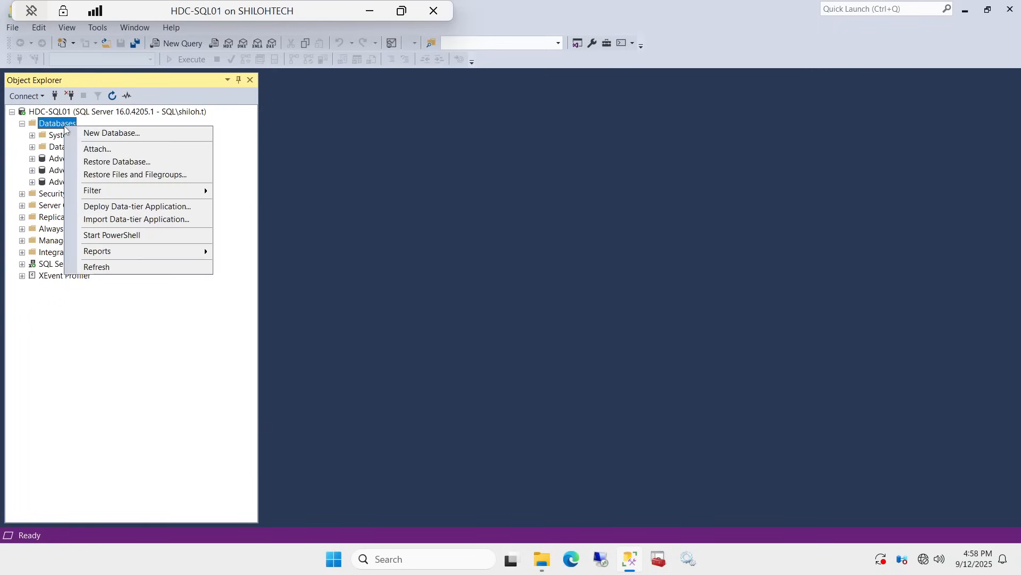
pyautogui.click(118, 163)
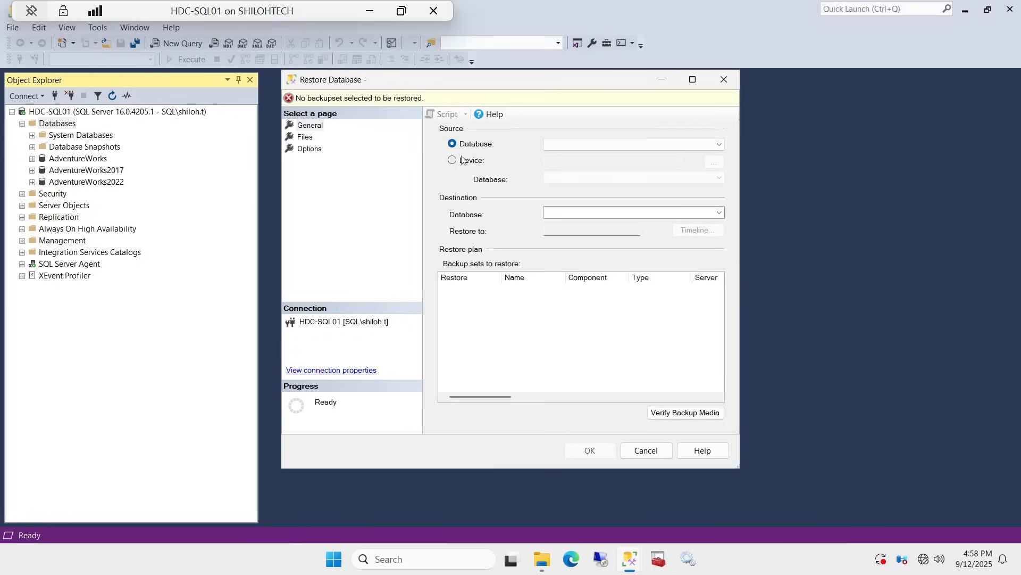
pyautogui.click(452, 161)
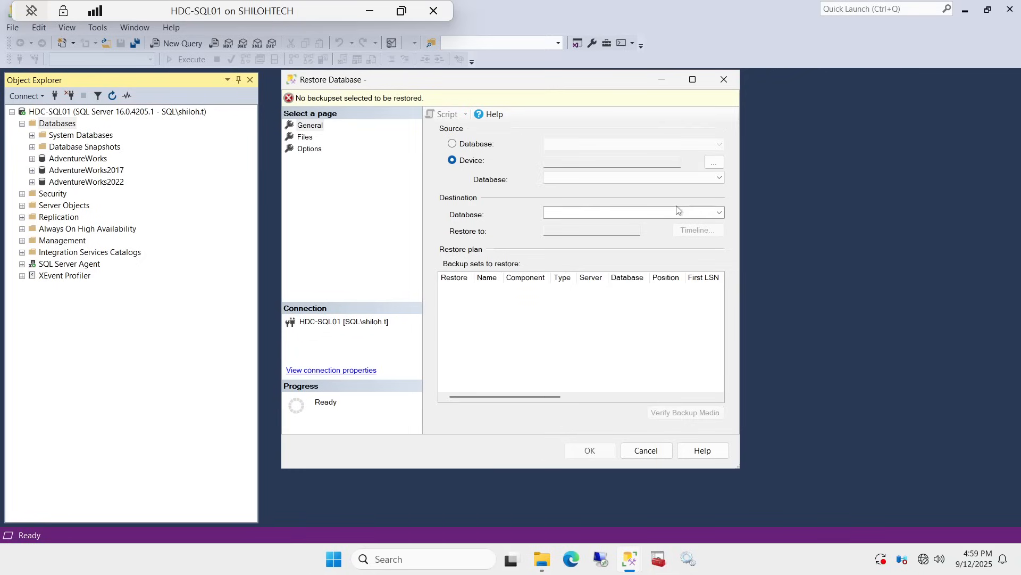
pyautogui.click(714, 166)
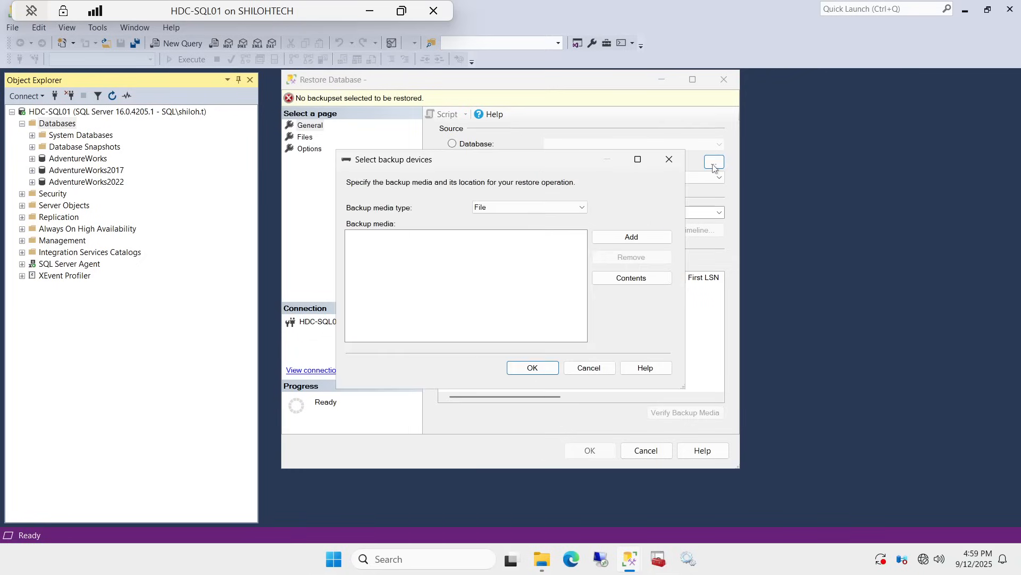
pyautogui.click(646, 238)
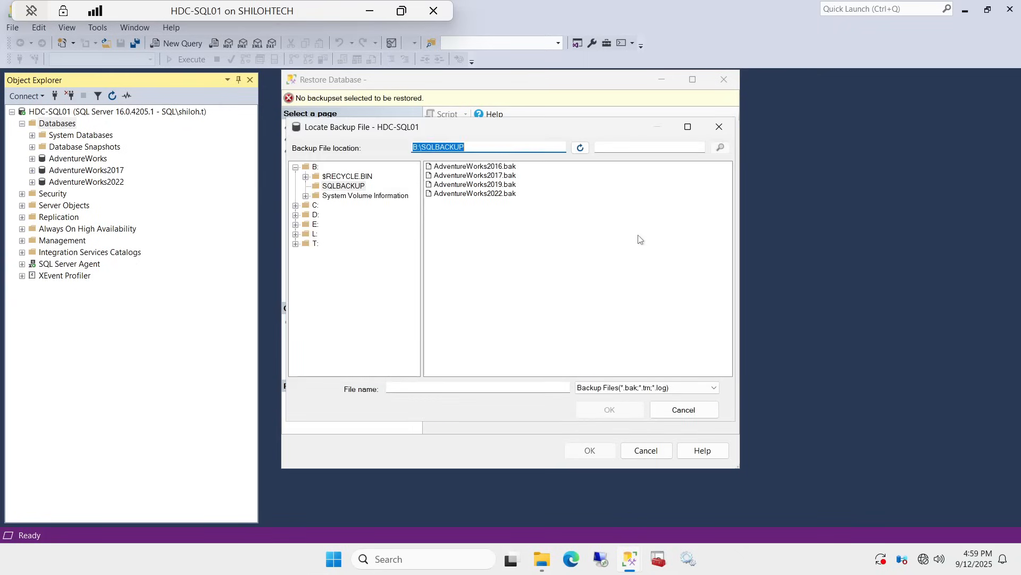
pyautogui.click(477, 186)
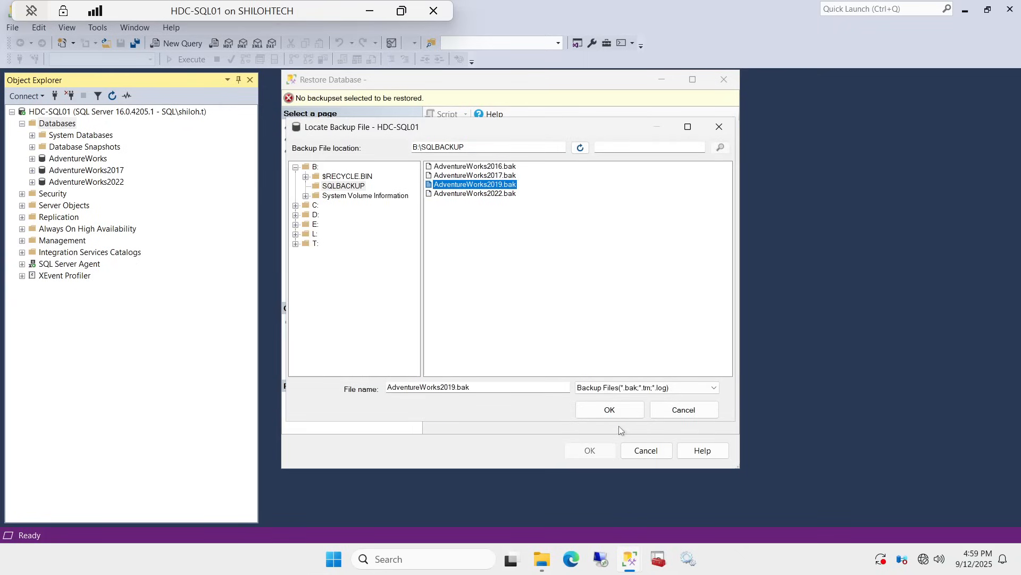
pyautogui.click(610, 410)
pyautogui.click(530, 374)
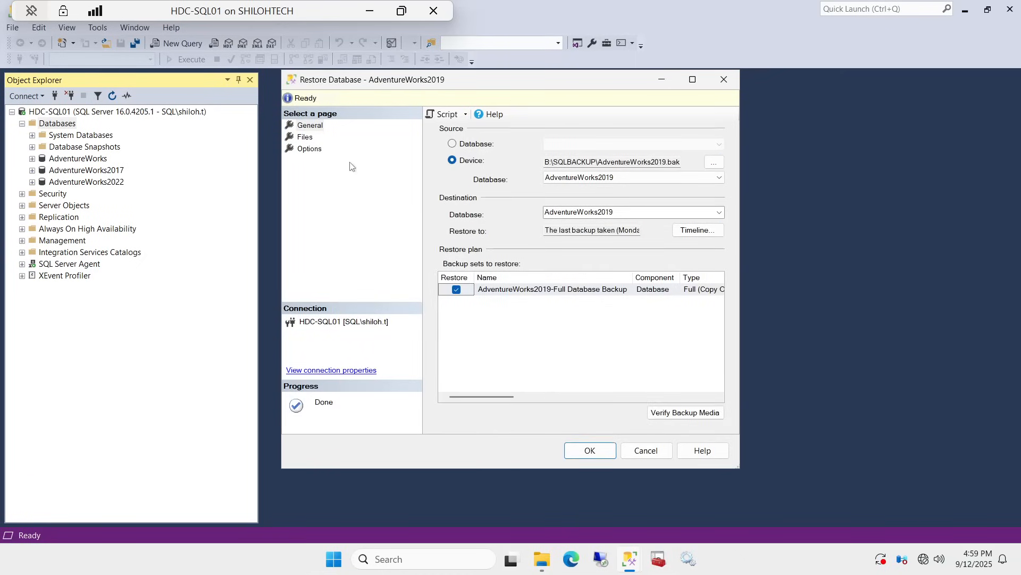
# Check the file and restore options, script the AdventureWorks2019 restore to a new query and set the restore dialog aside.
pyautogui.click(305, 138)
pyautogui.click(308, 150)
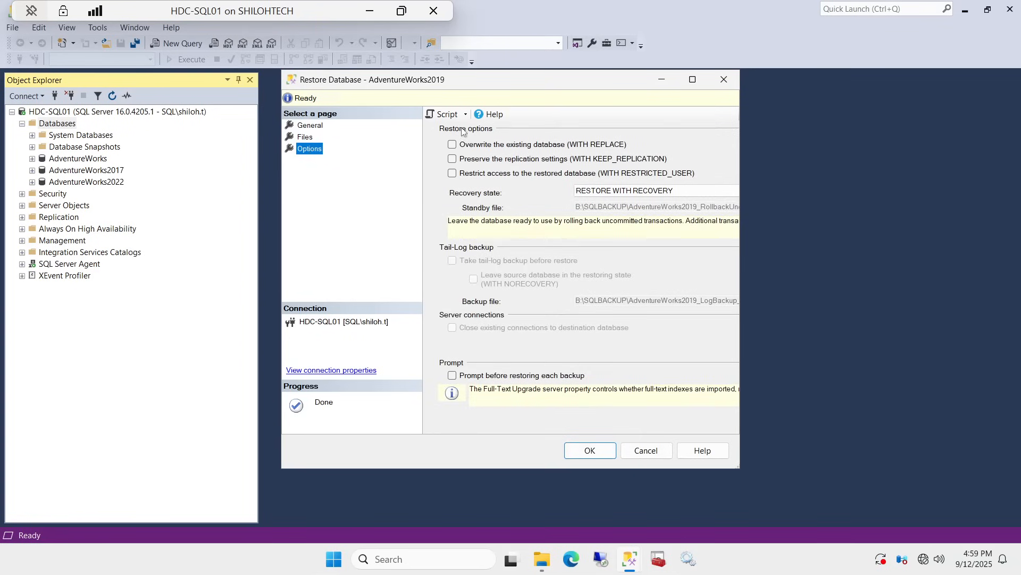
pyautogui.click(443, 114)
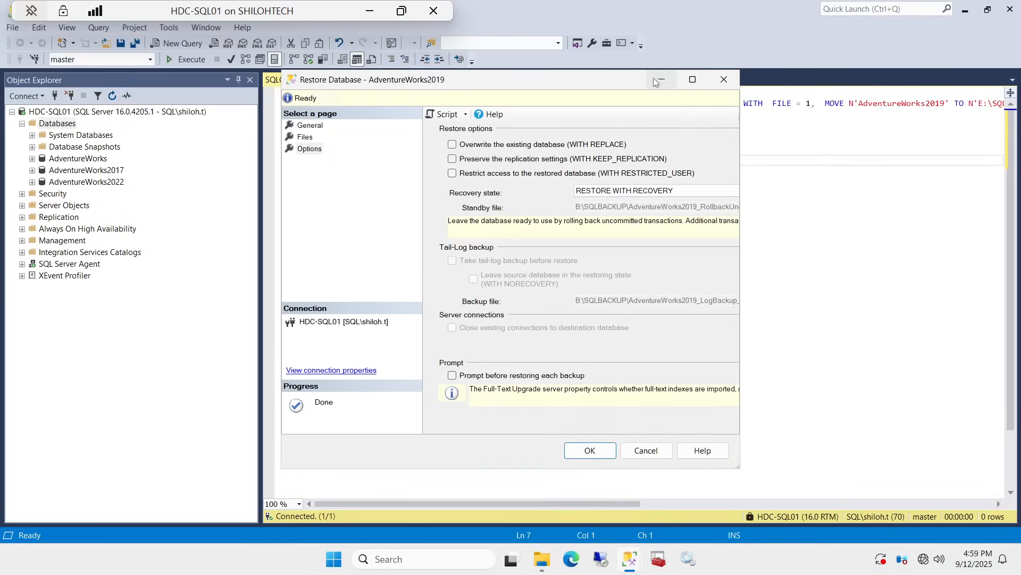
pyautogui.click(655, 79)
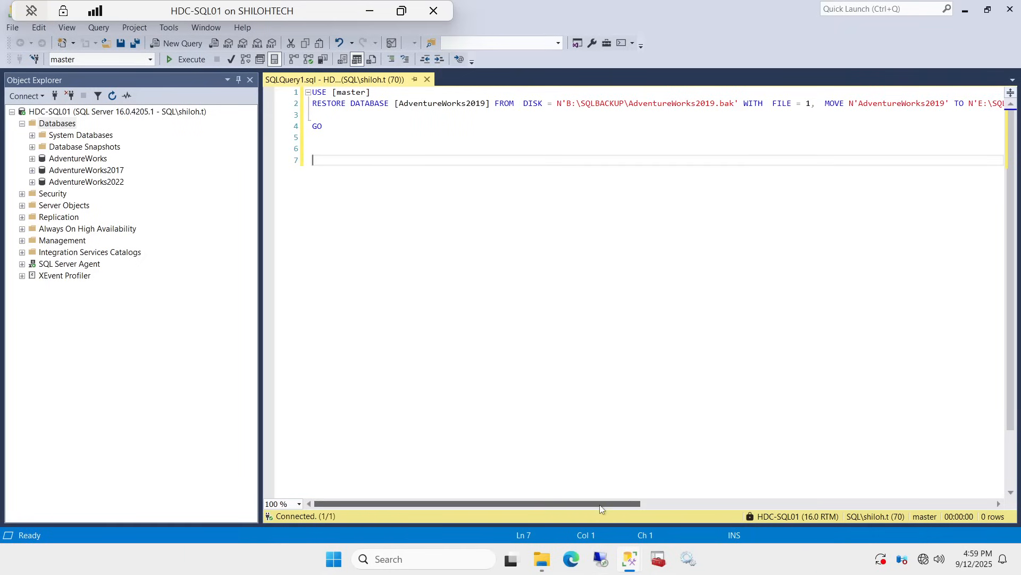
# Read through and execute the generated AdventureWorks2019 restore script, reviewing its output messages.
pyautogui.moveTo(599, 504); pyautogui.dragTo(711, 520)
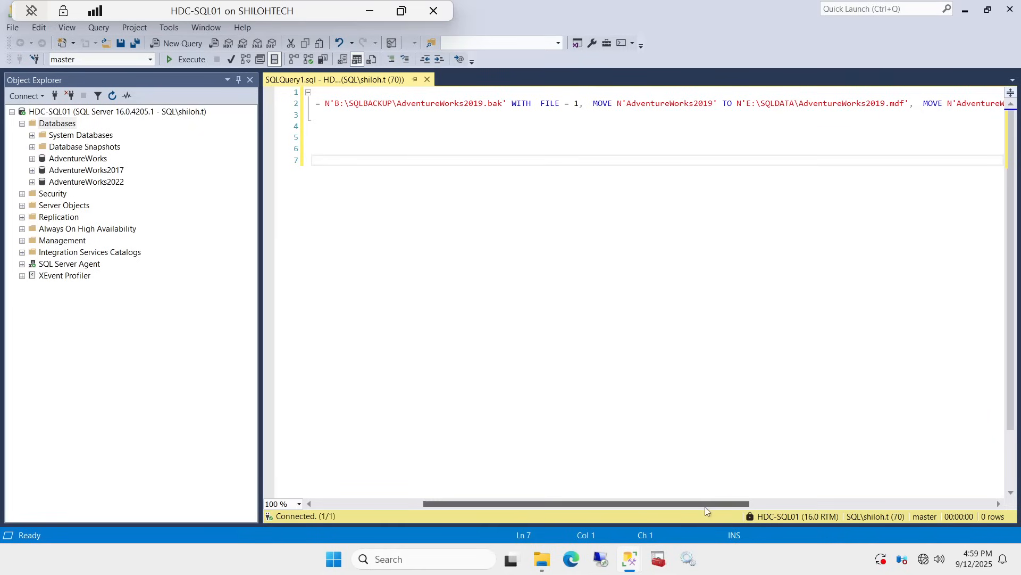
pyautogui.moveTo(705, 507); pyautogui.dragTo(786, 517)
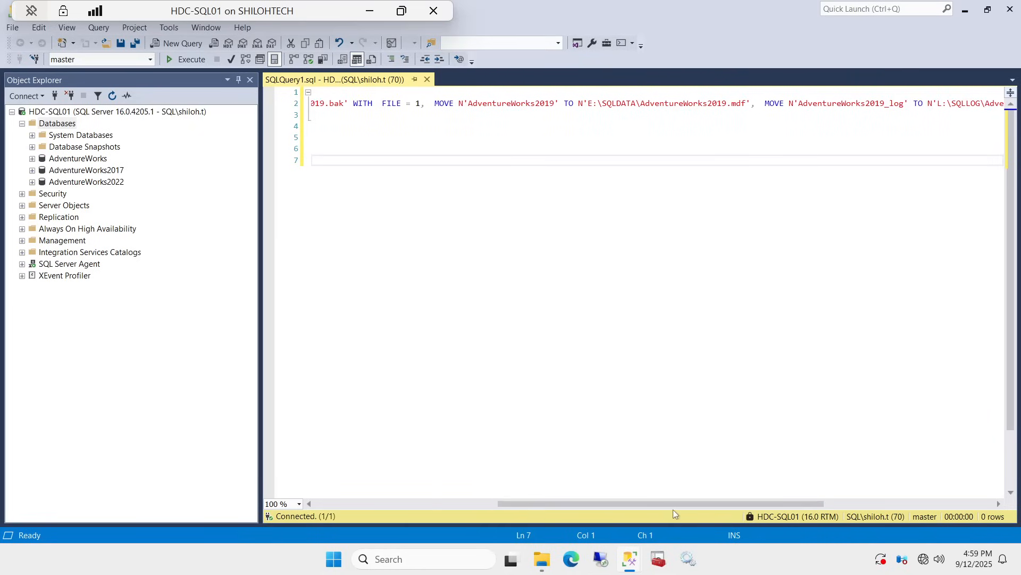
pyautogui.moveTo(793, 508)
pyautogui.mouseDown()
pyautogui.moveTo(934, 505)
pyautogui.moveTo(922, 509)
pyautogui.mouseUp()
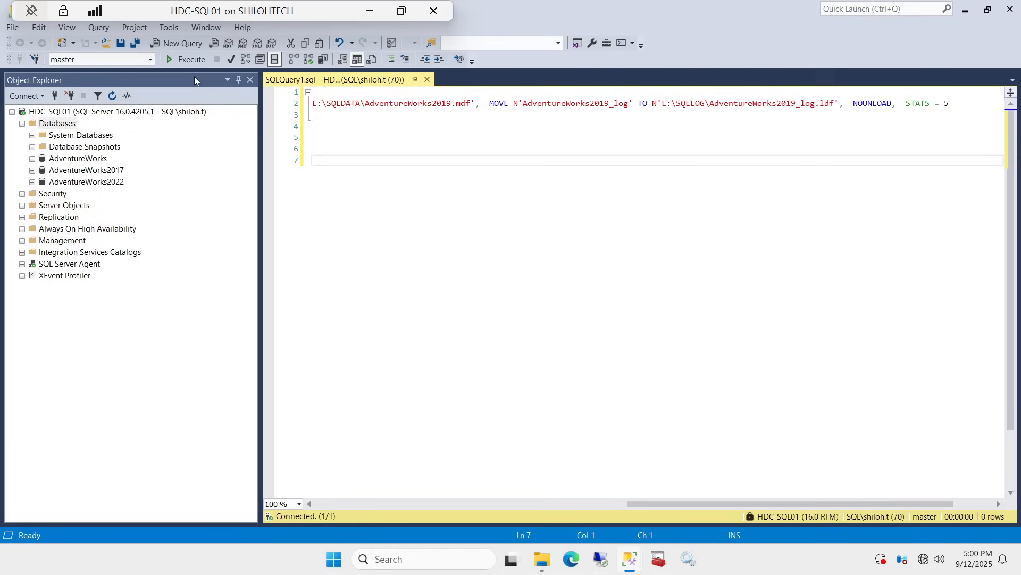
pyautogui.click(191, 59)
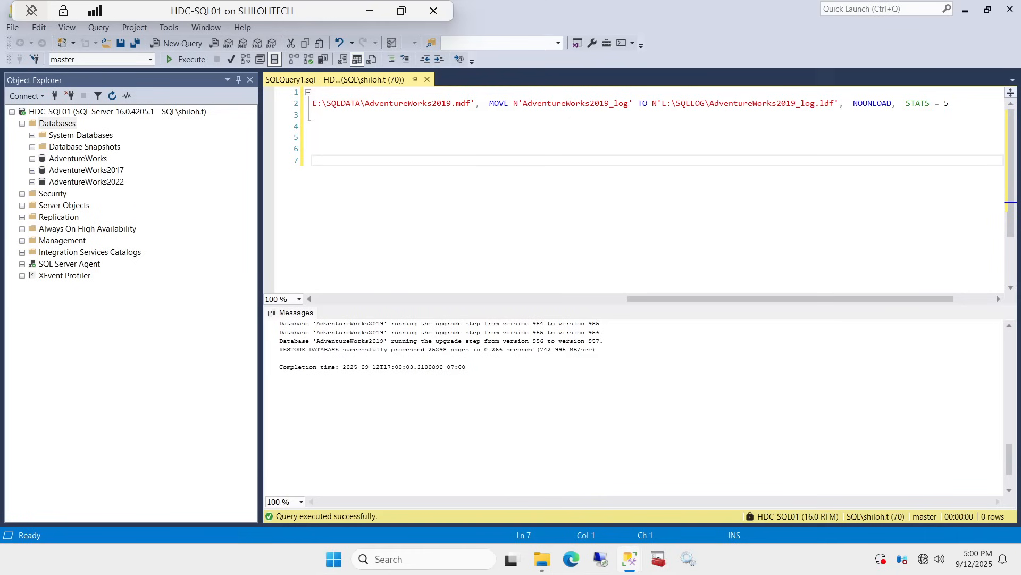
pyautogui.moveTo(319, 379); pyautogui.dragTo(335, 319)
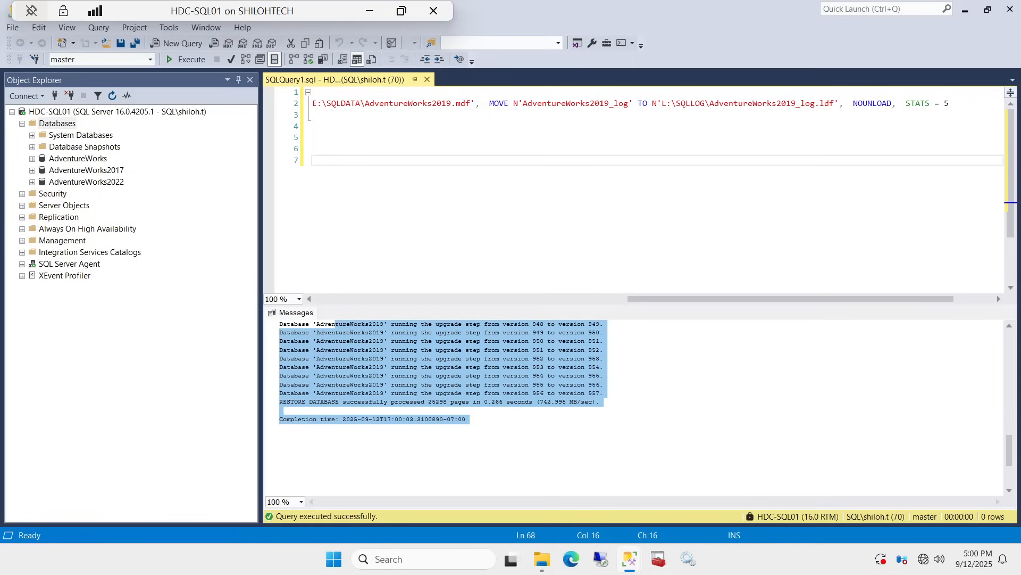
pyautogui.click(445, 439)
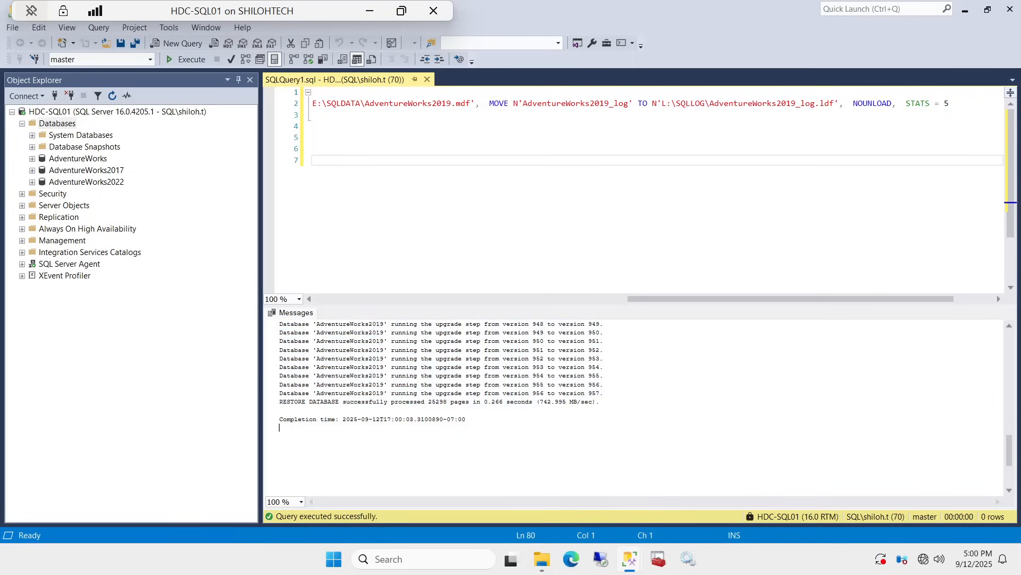
pyautogui.scroll(13, 434, 329)
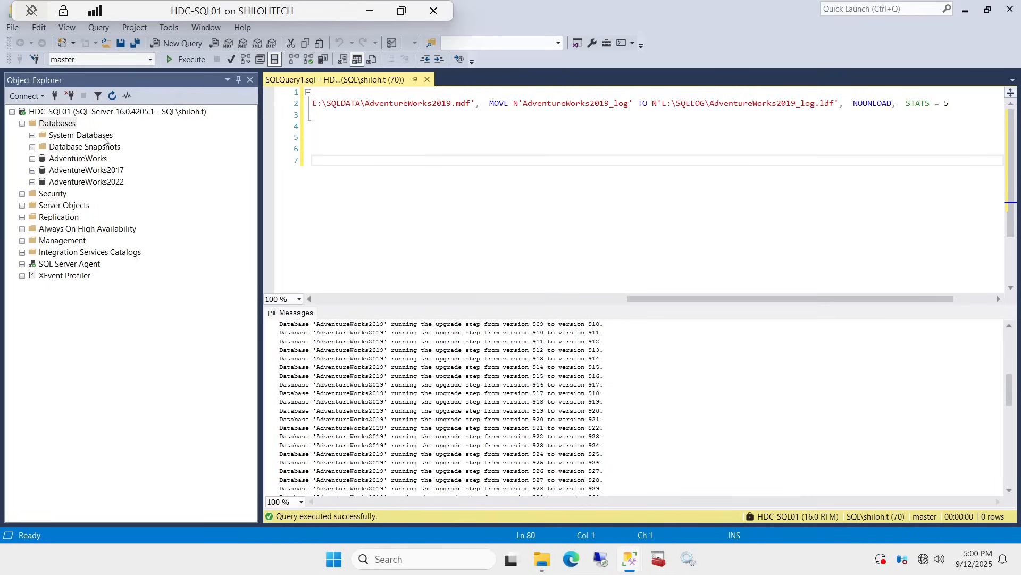
# Start another database restore from a device, using AdventureWorks2017.bak in B:\SQLBACKUP as the backup media.
pyautogui.rightClick(65, 124)
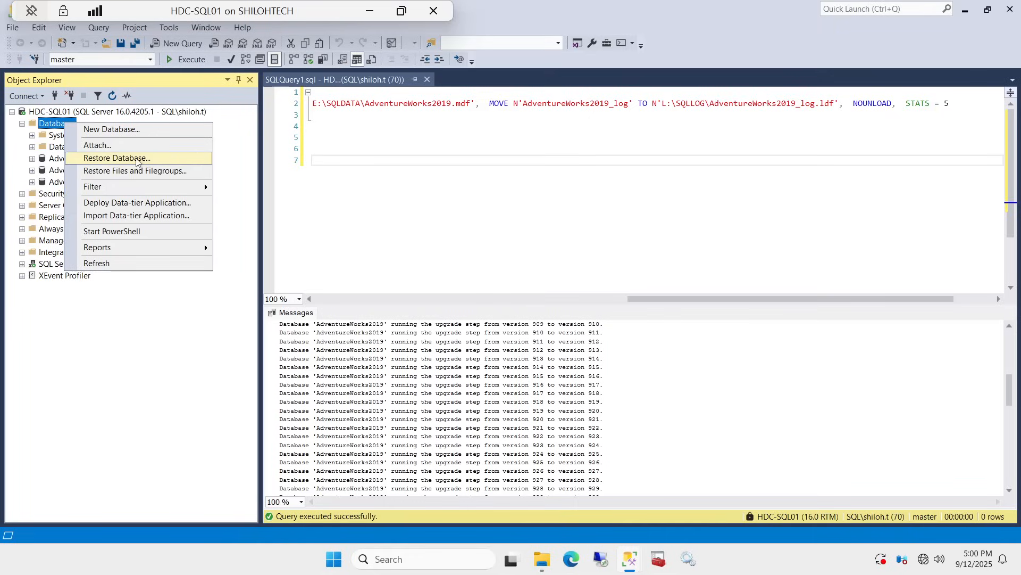
pyautogui.click(143, 159)
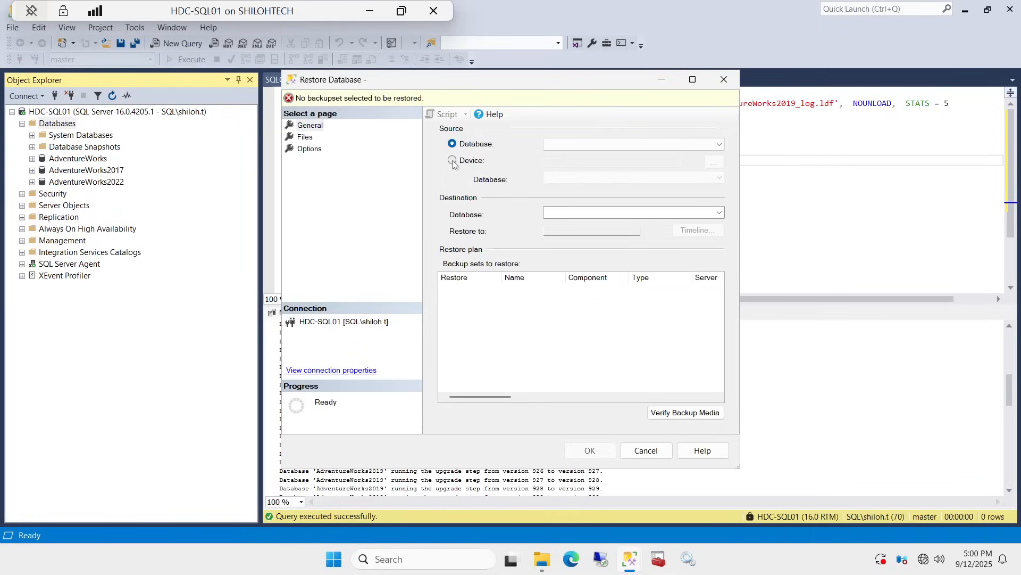
pyautogui.click(453, 161)
pyautogui.click(714, 165)
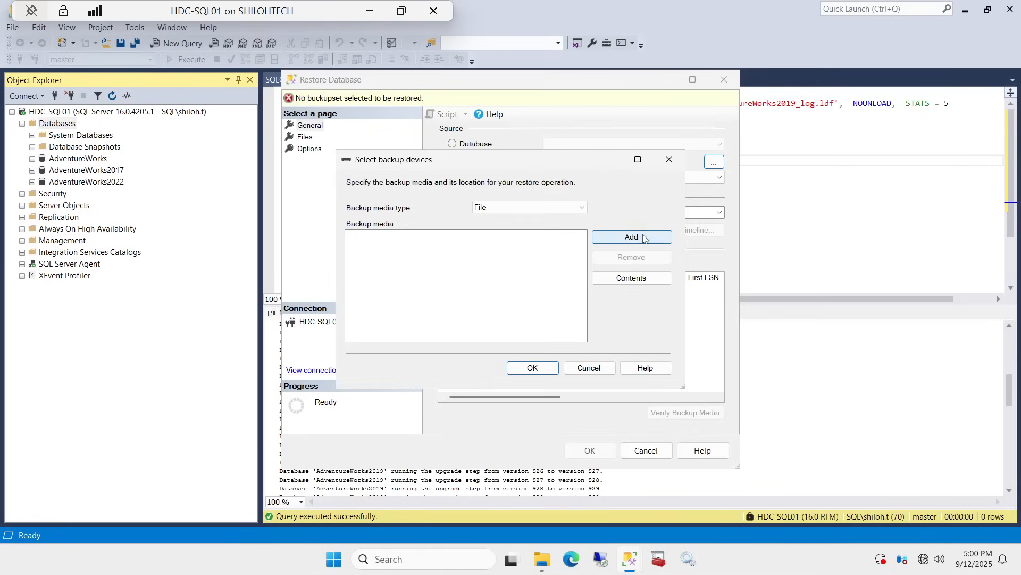
pyautogui.click(641, 237)
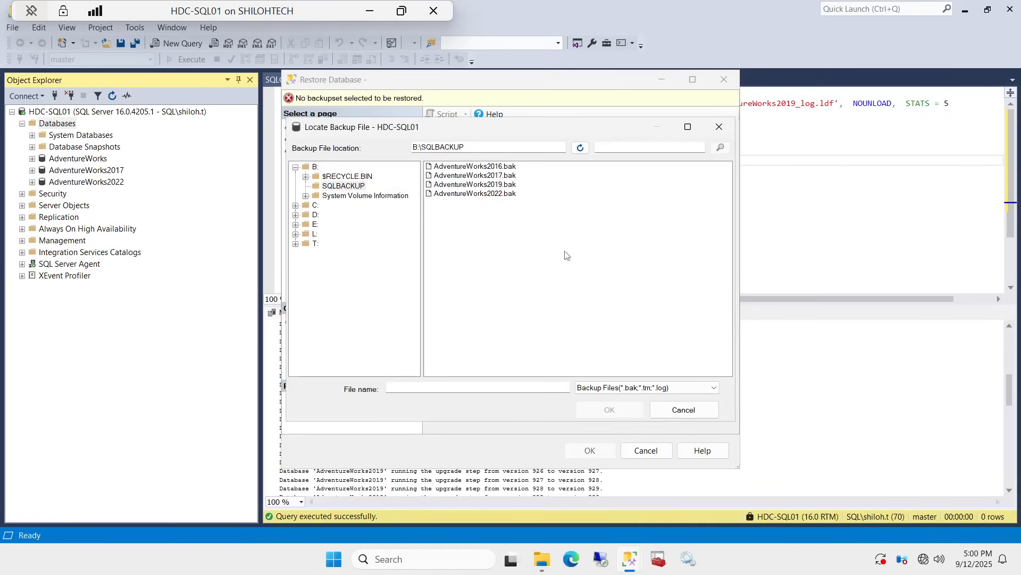
pyautogui.click(492, 176)
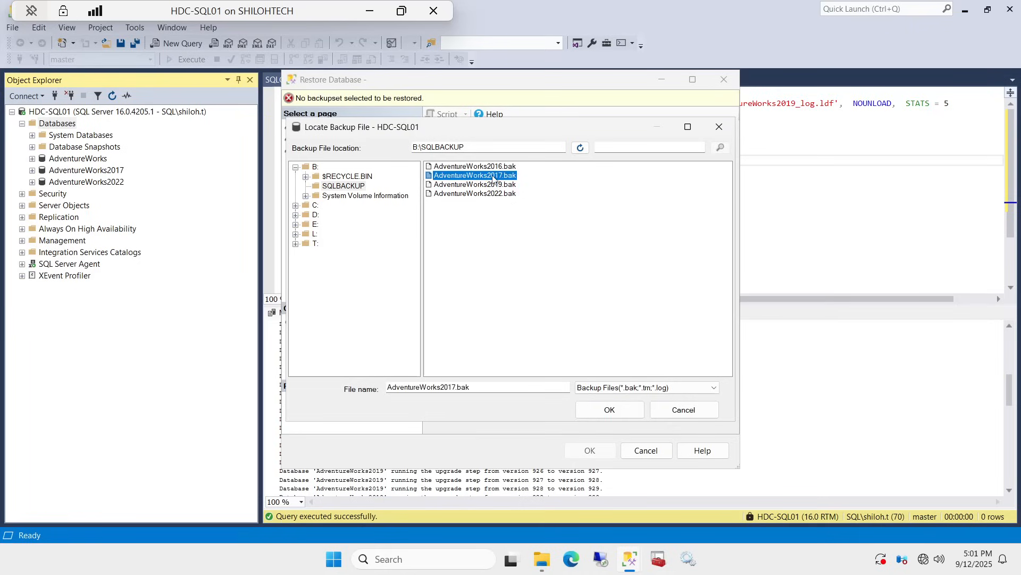
pyautogui.click(610, 410)
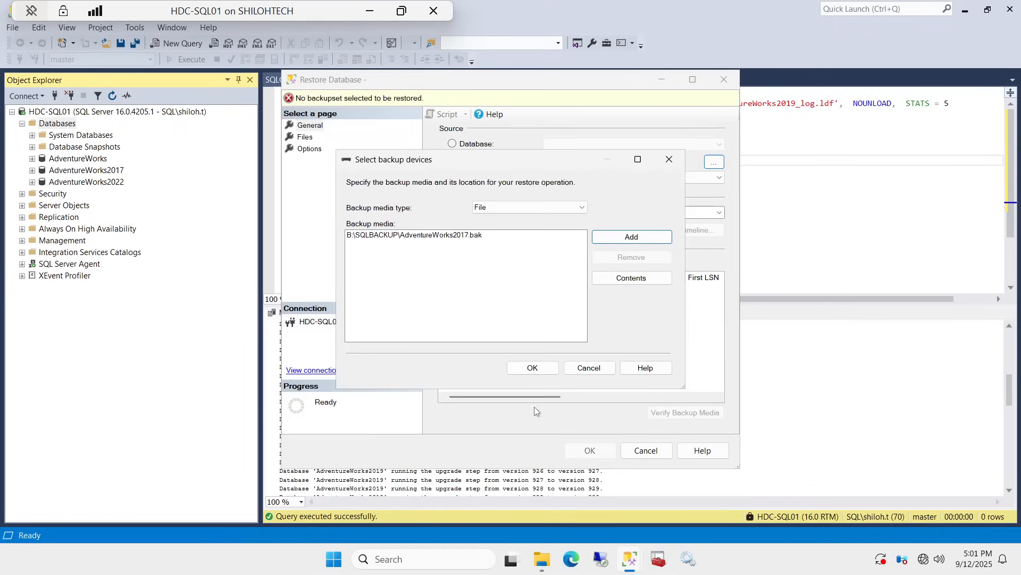
pyautogui.click(533, 368)
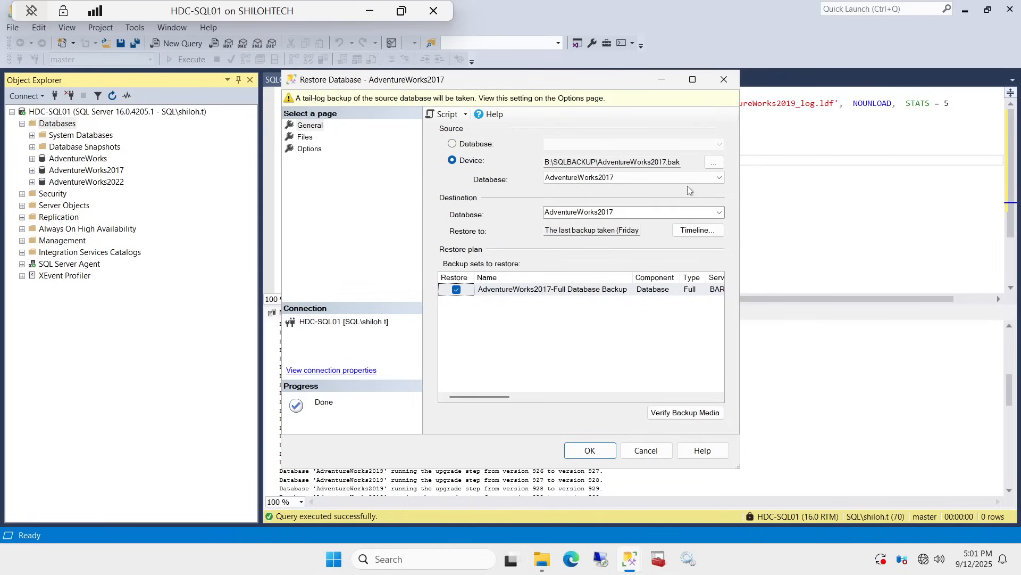
# Review the source and destination database choices, keeping AdventureWorks2017 as the destination.
pyautogui.click(719, 179)
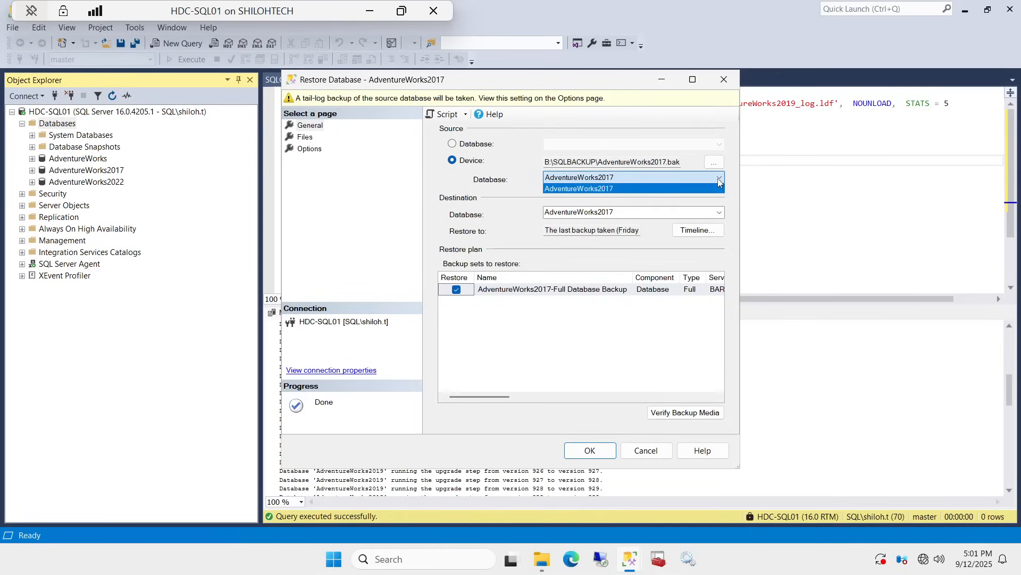
pyautogui.click(719, 213)
pyautogui.click(719, 213)
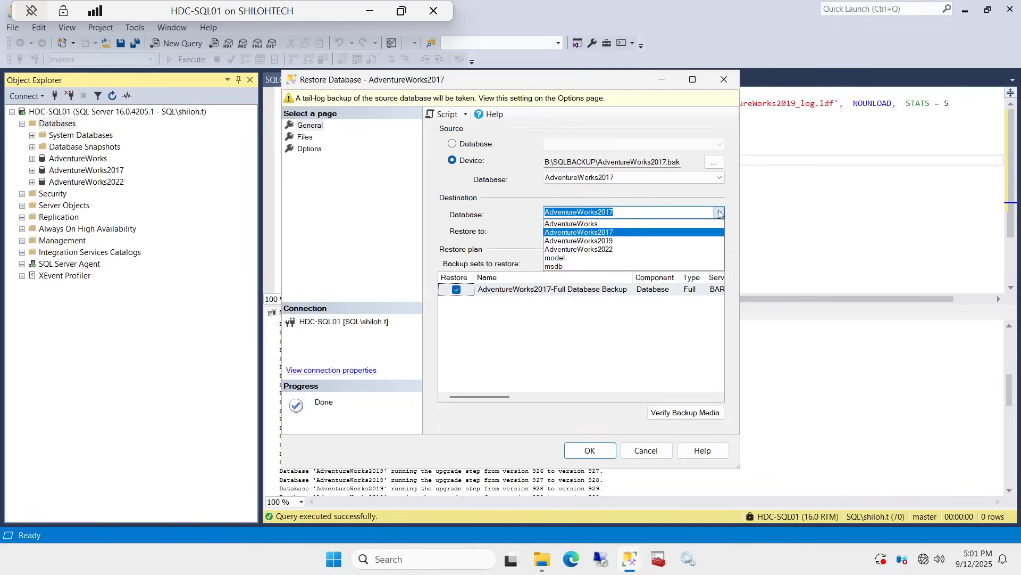
pyautogui.click(593, 236)
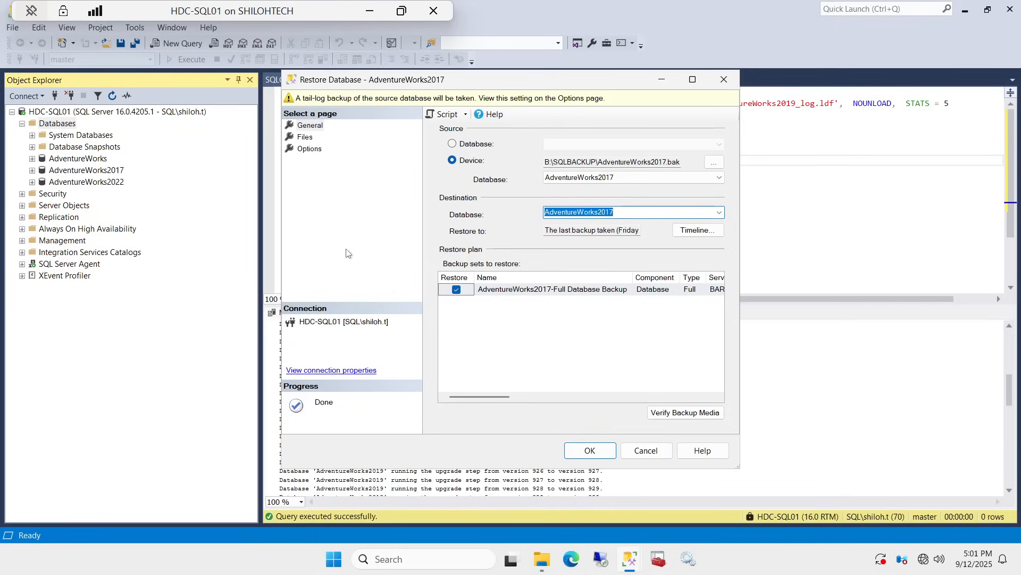
# Check the restore file locations and try to restore AdventureWorks2017 with Overwrite the existing database (WITH REPLACE) enabled.
pyautogui.click(306, 138)
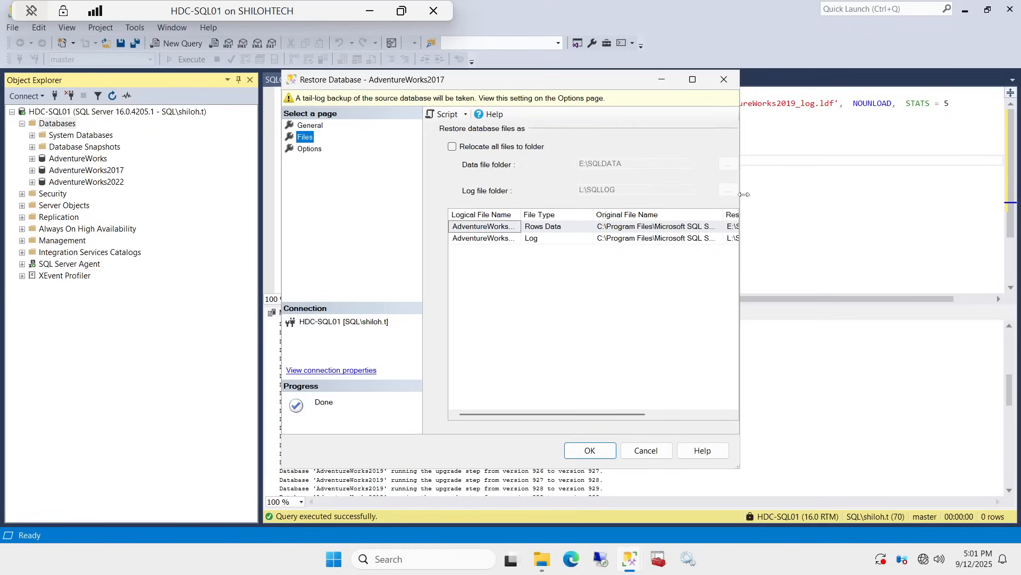
pyautogui.moveTo(740, 194); pyautogui.dragTo(1011, 240)
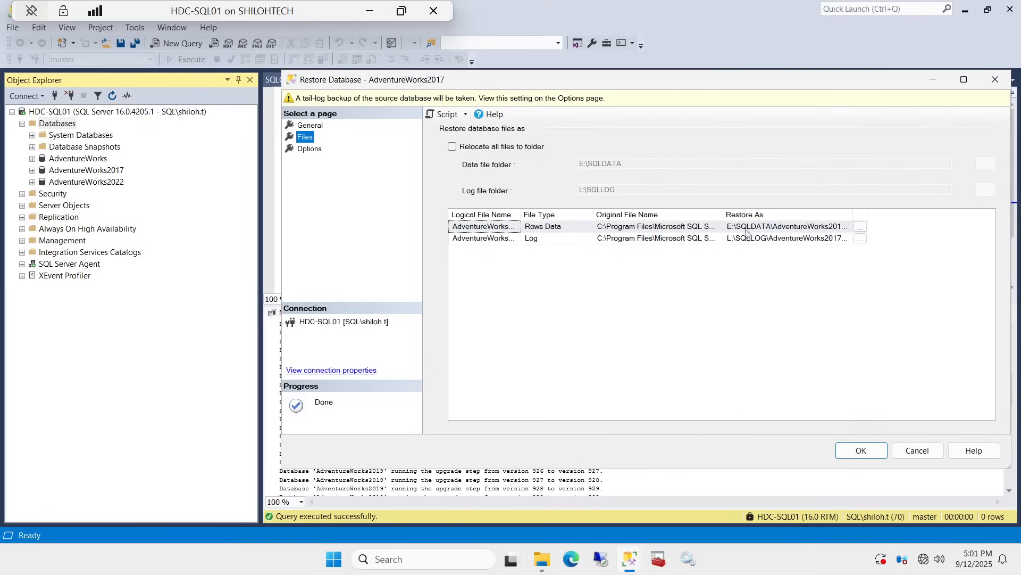
pyautogui.click(308, 150)
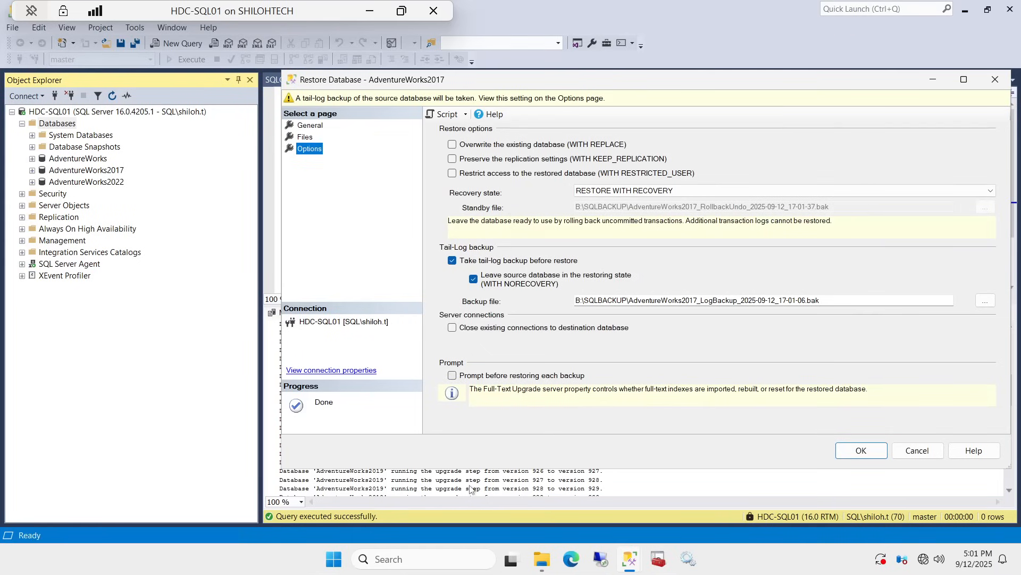
pyautogui.click(461, 146)
pyautogui.click(853, 452)
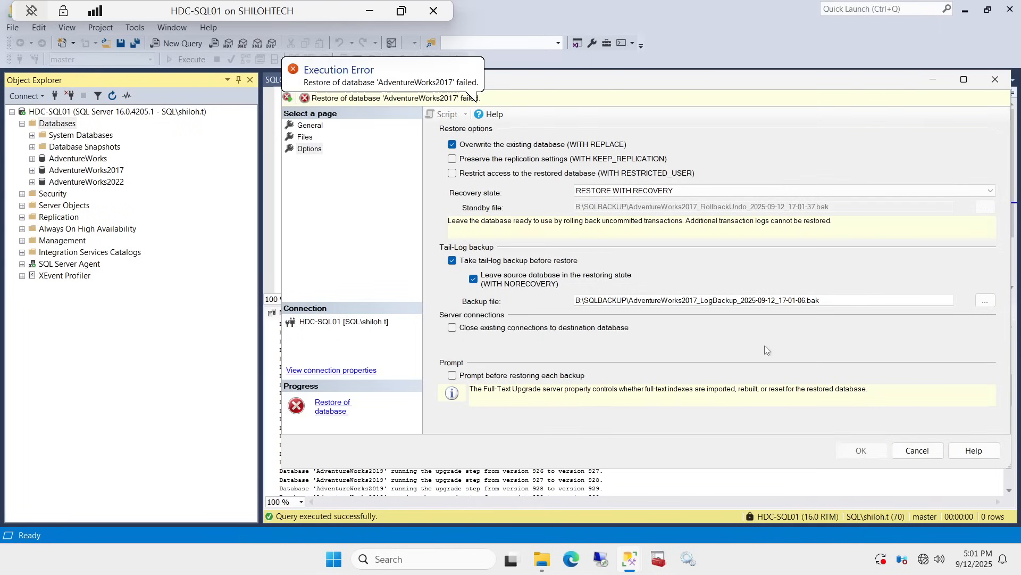
# Read the details of the AdventureWorks2017 restore result and close the restore dialog.
pyautogui.click(331, 413)
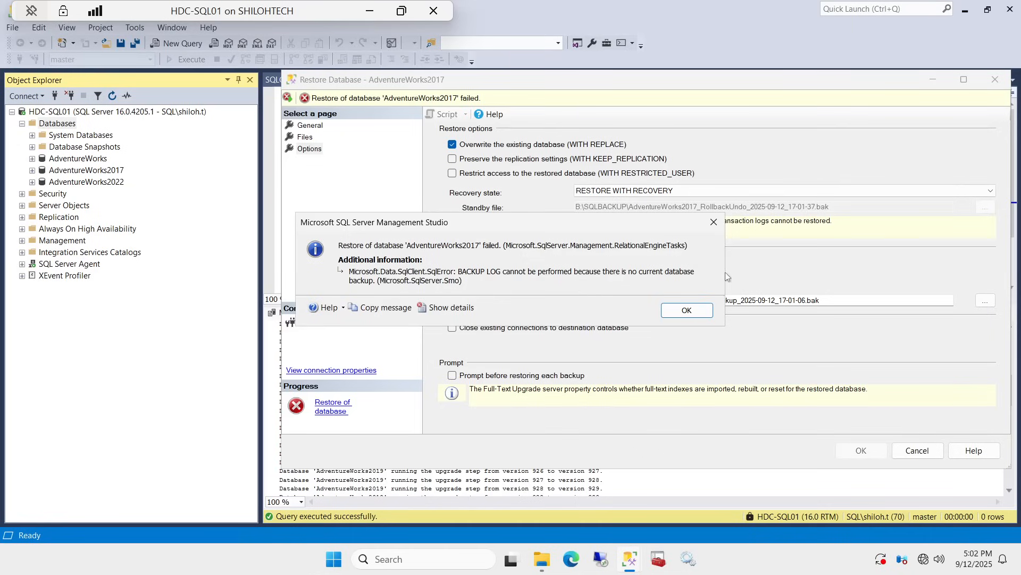
pyautogui.click(686, 310)
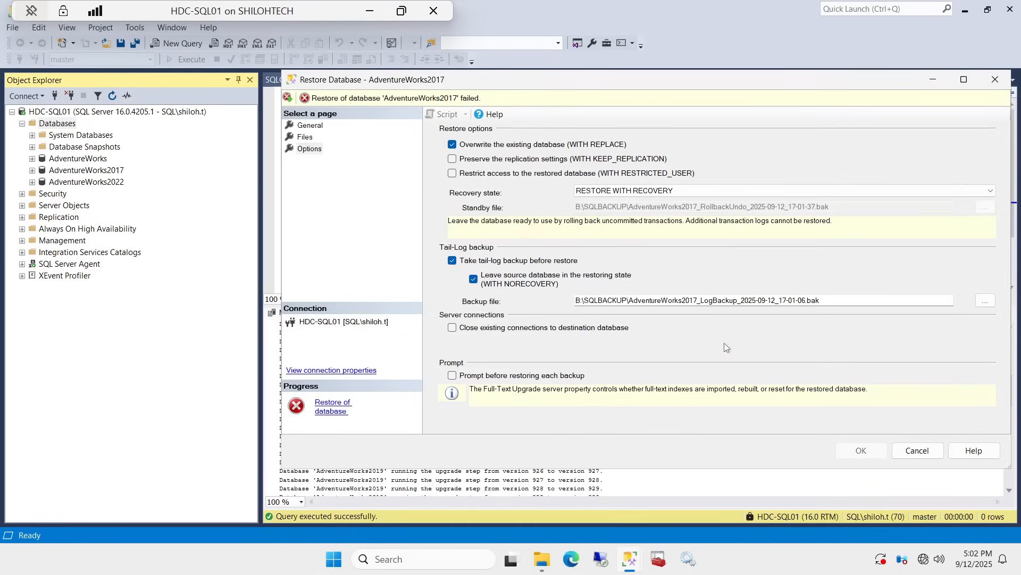
pyautogui.click(1001, 79)
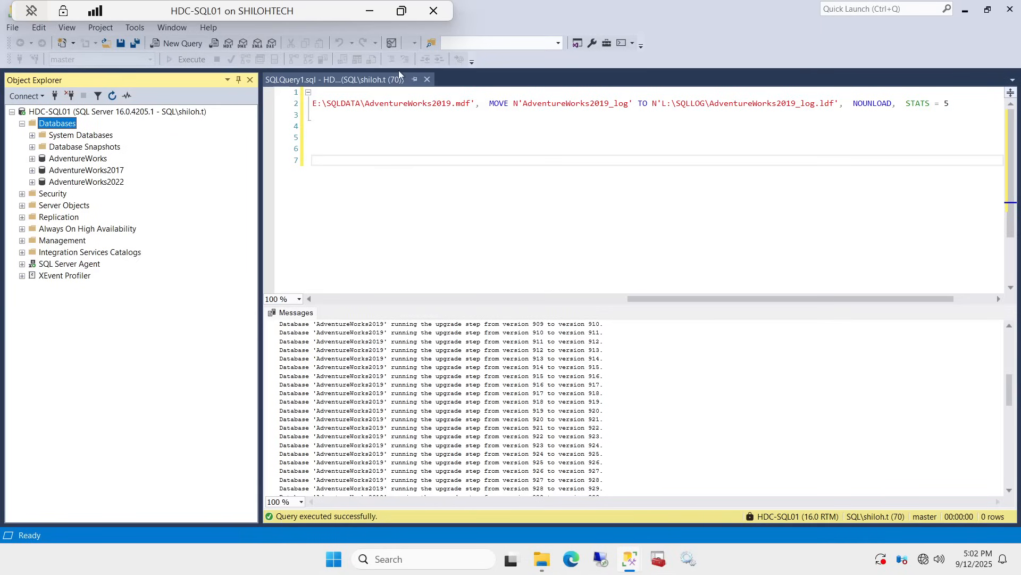
# Take the AdventureWorks2017 database offline without dropping its active connections.
pyautogui.rightClick(91, 171)
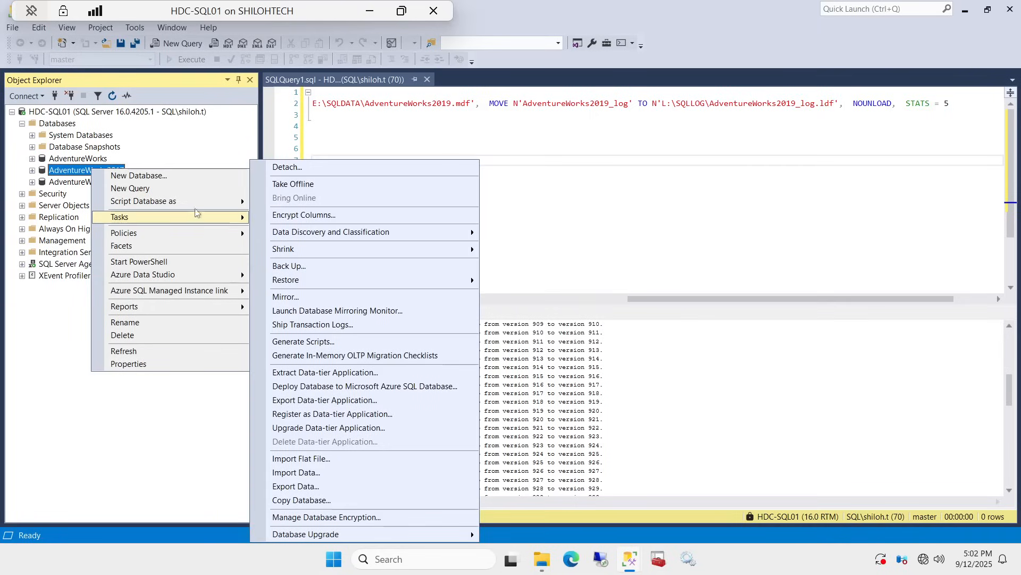
pyautogui.click(294, 185)
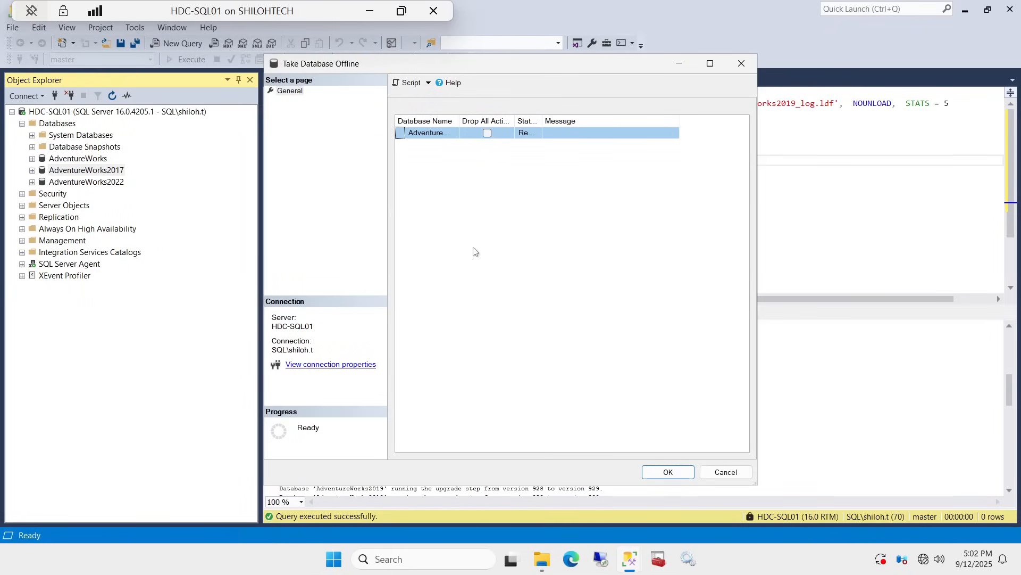
pyautogui.click(666, 472)
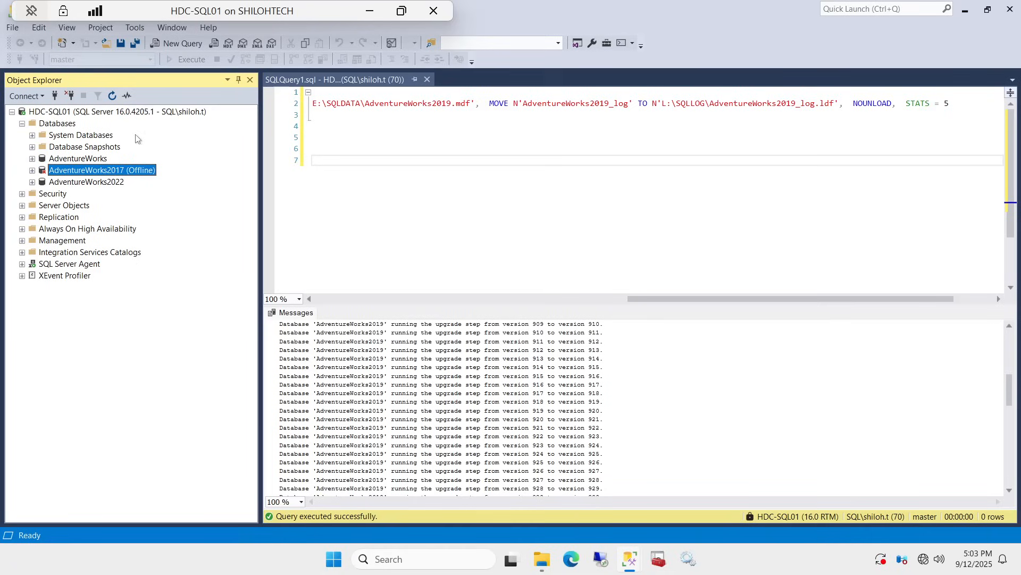
# Start a database restore and choose B:\SQLBACKUP\AdventureWorks2017.bak as its source backup device.
pyautogui.rightClick(63, 125)
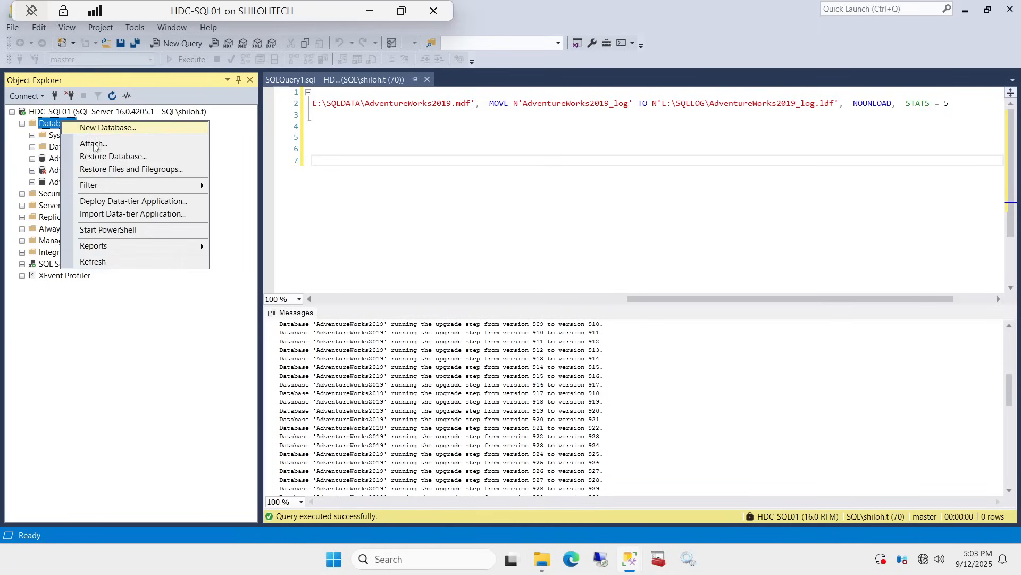
pyautogui.click(123, 158)
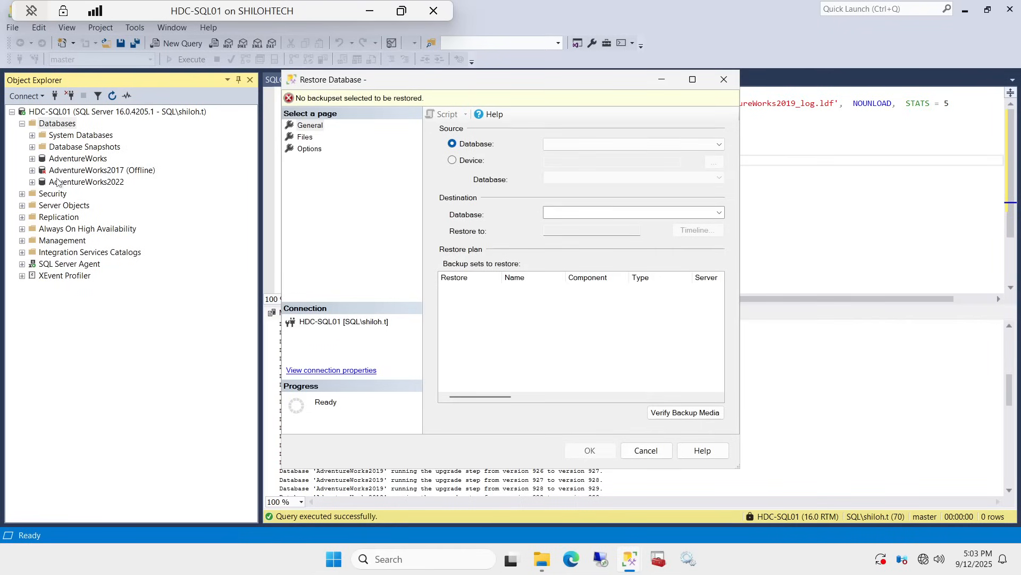
pyautogui.click(452, 161)
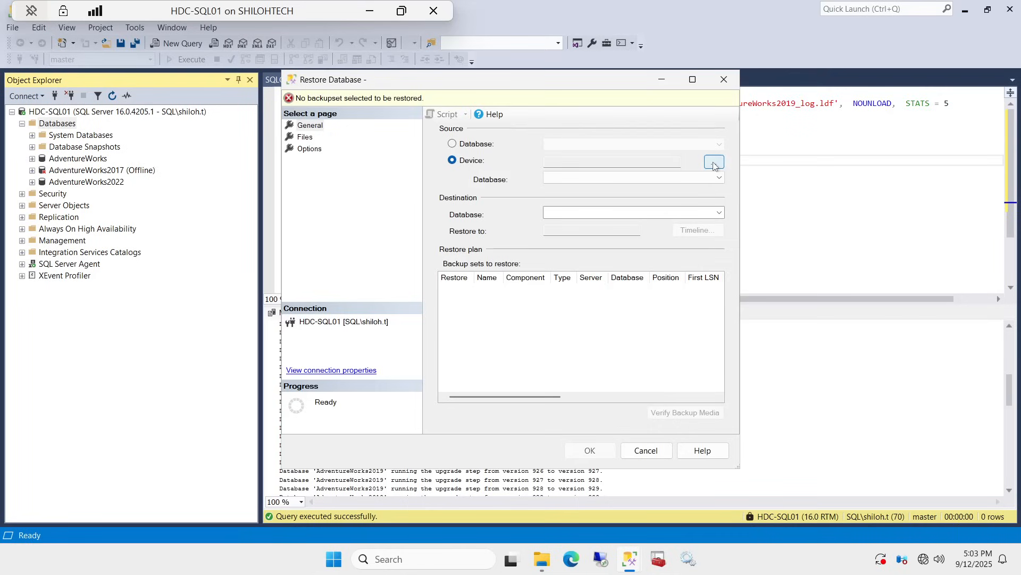
pyautogui.click(714, 162)
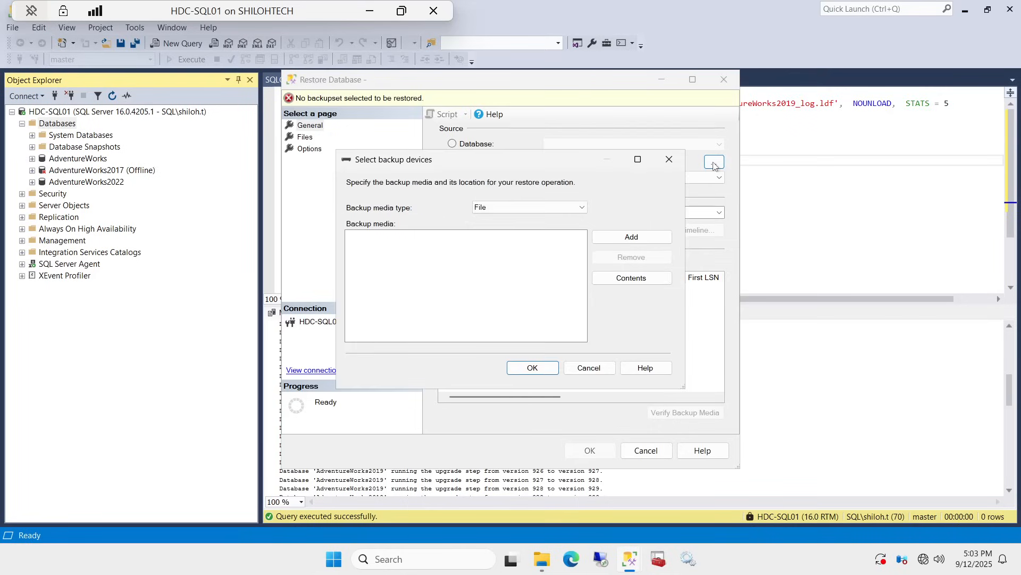
pyautogui.click(630, 238)
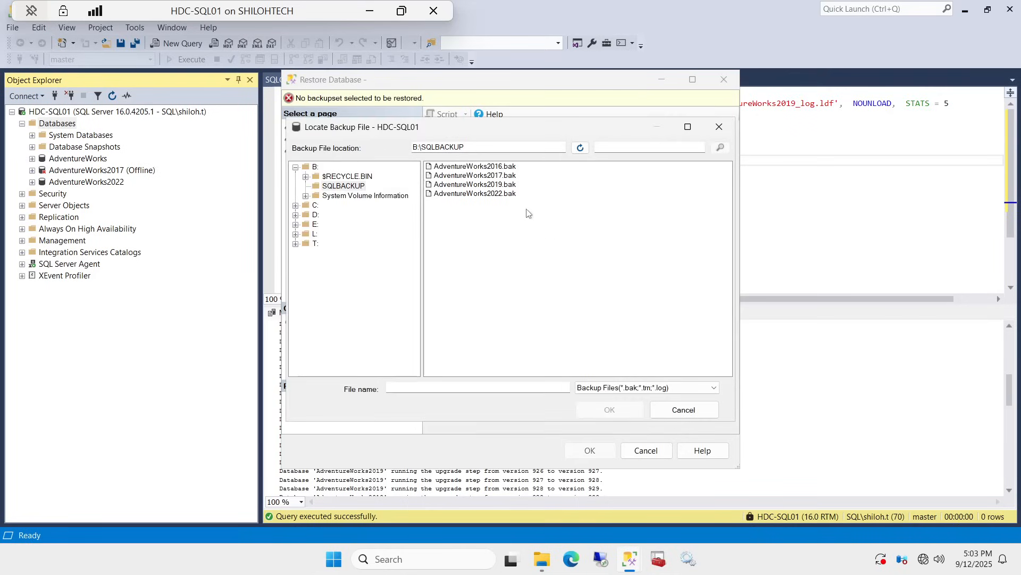
pyautogui.click(490, 177)
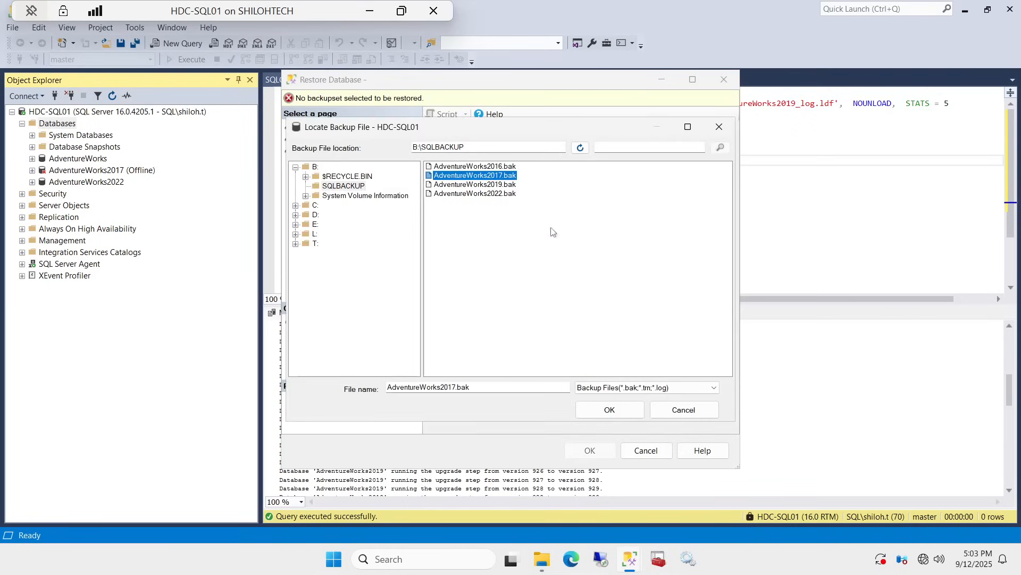
pyautogui.click(610, 409)
pyautogui.click(533, 368)
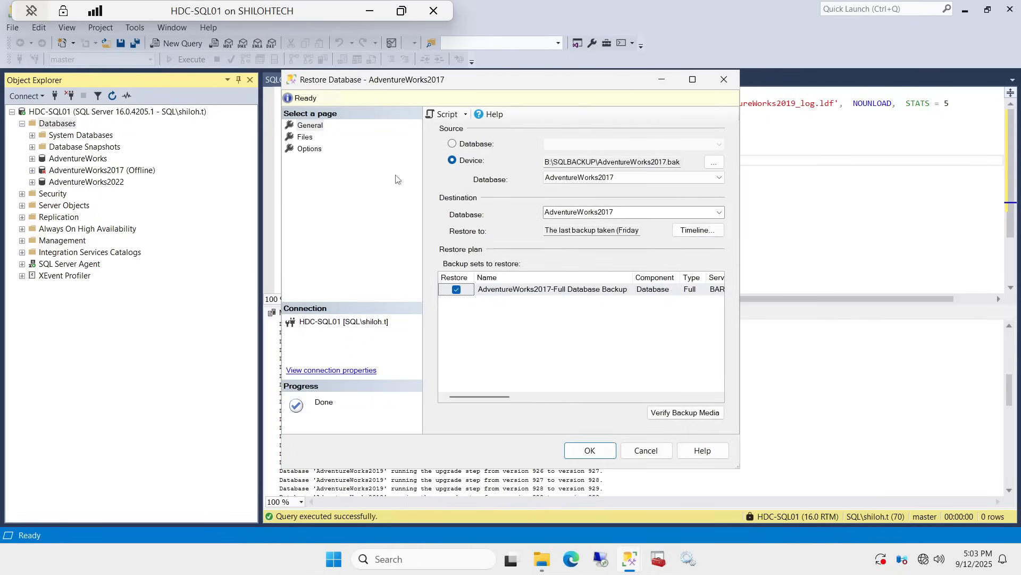
# Enable Overwrite the existing database (WITH REPLACE) and run the AdventureWorks2017 restore.
pyautogui.click(310, 150)
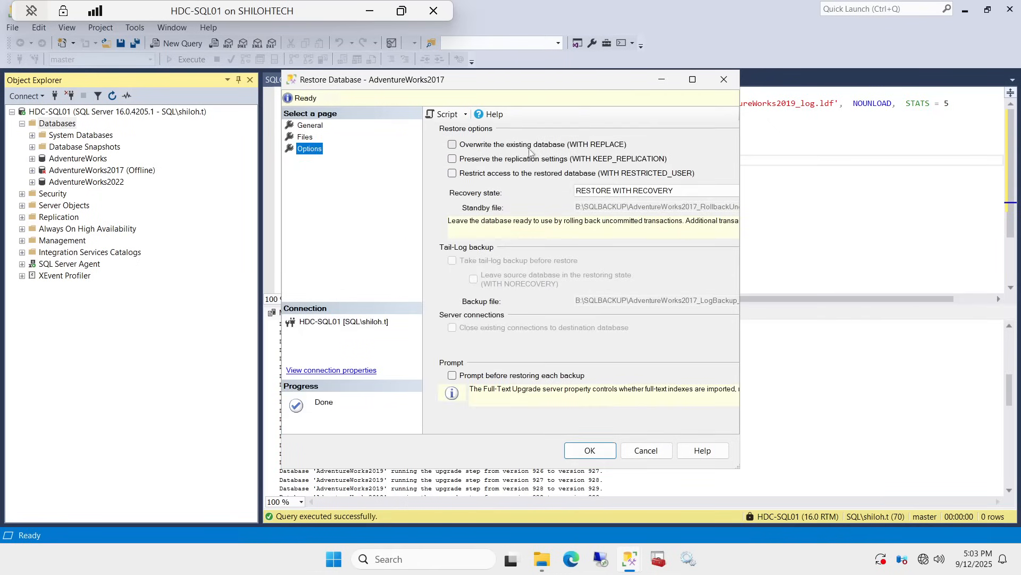
pyautogui.click(452, 145)
pyautogui.click(592, 451)
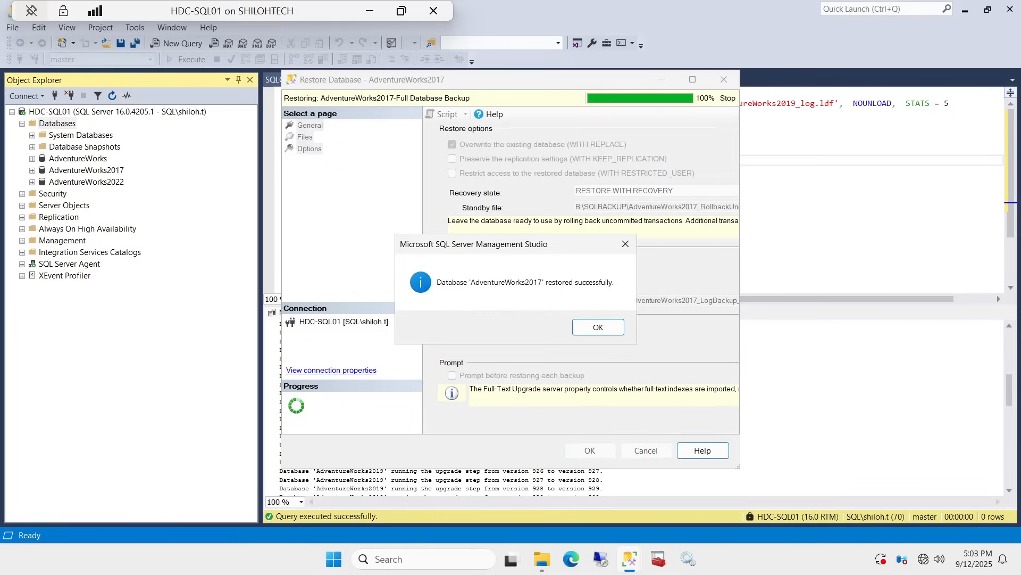
pyautogui.click(597, 326)
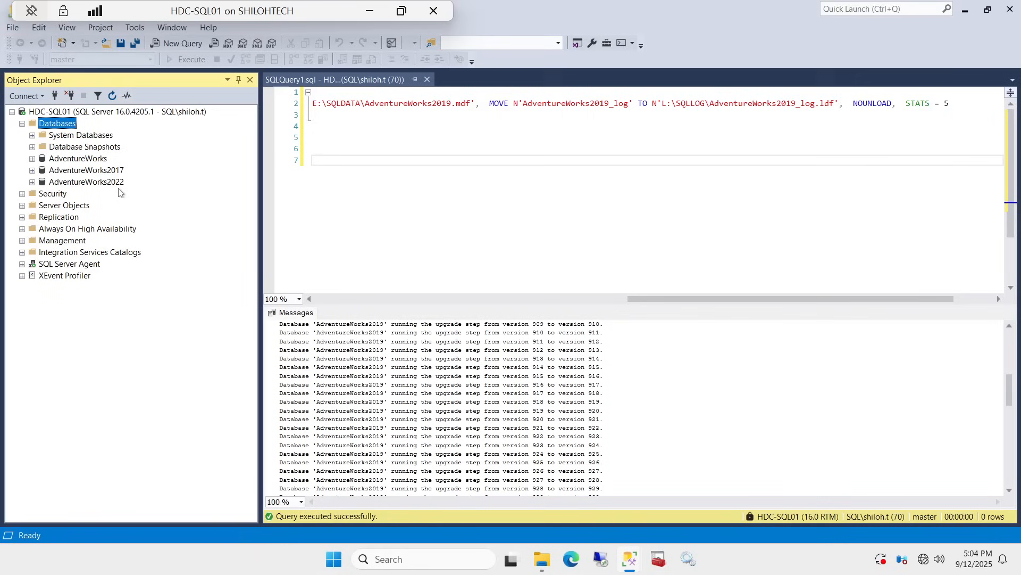
# Start another database restore with B:\SQLBACKUP\AdventureWorks2016.bak as the source backup device.
pyautogui.rightClick(60, 126)
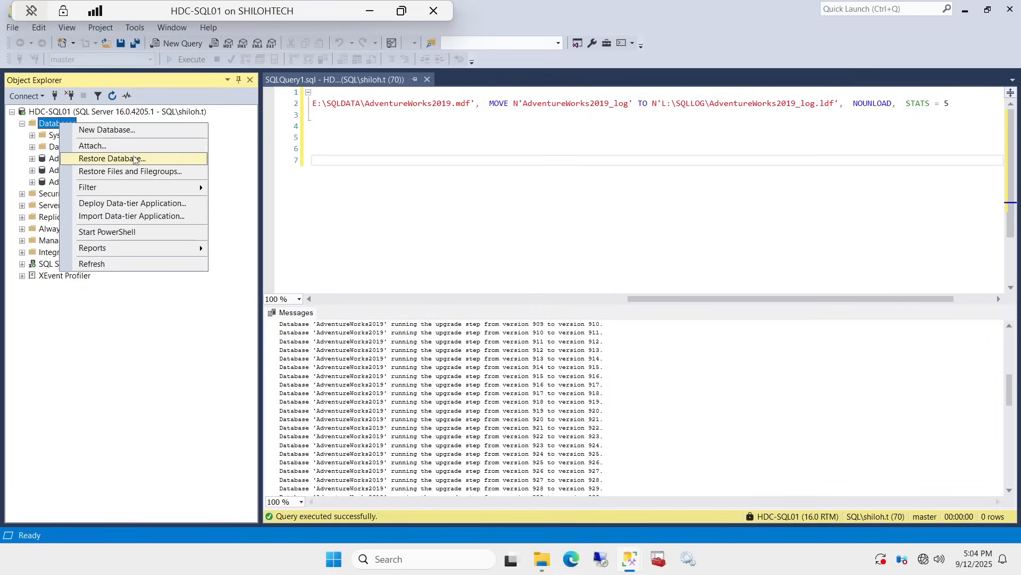
pyautogui.click(136, 159)
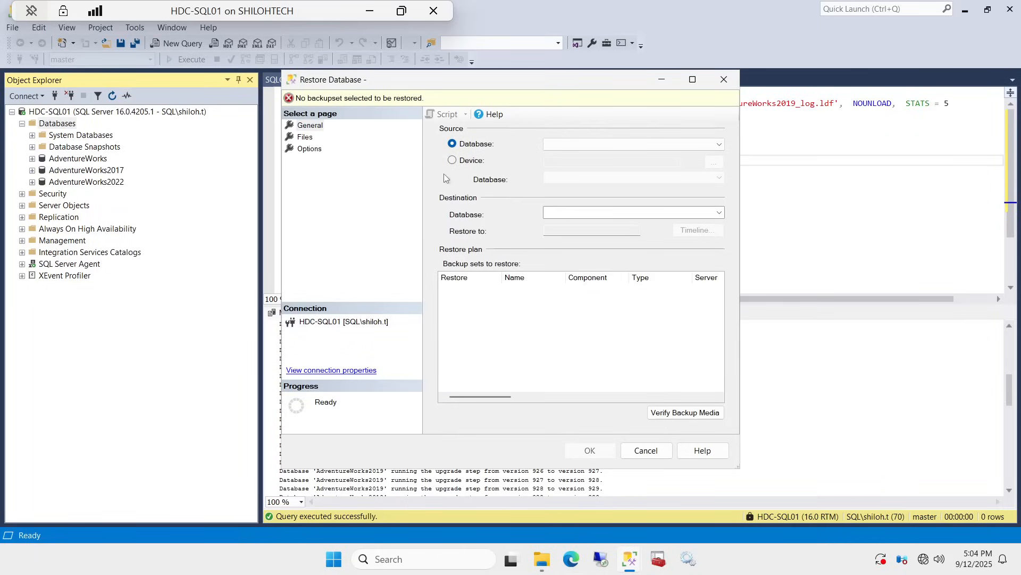
pyautogui.click(452, 161)
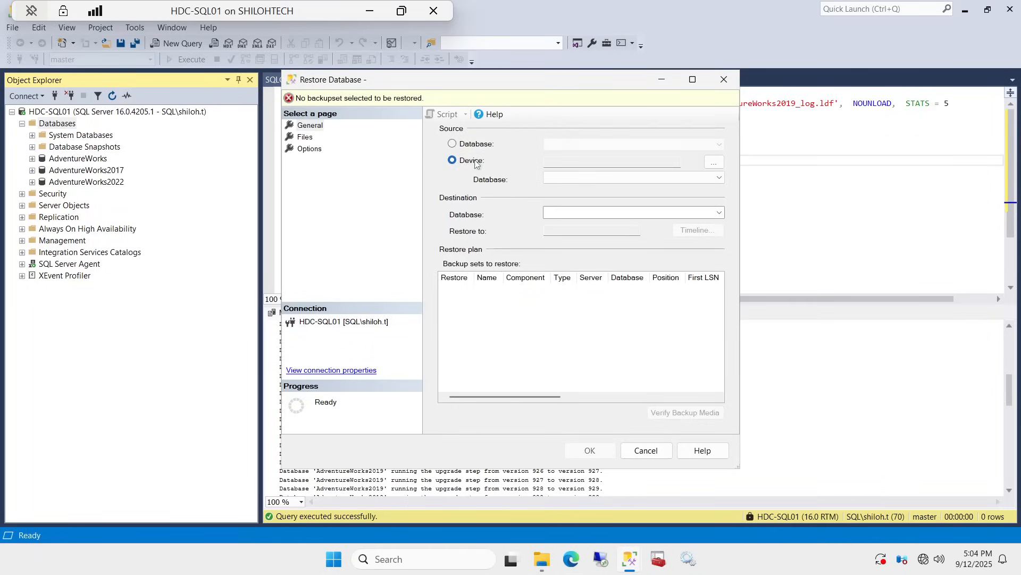
pyautogui.click(719, 167)
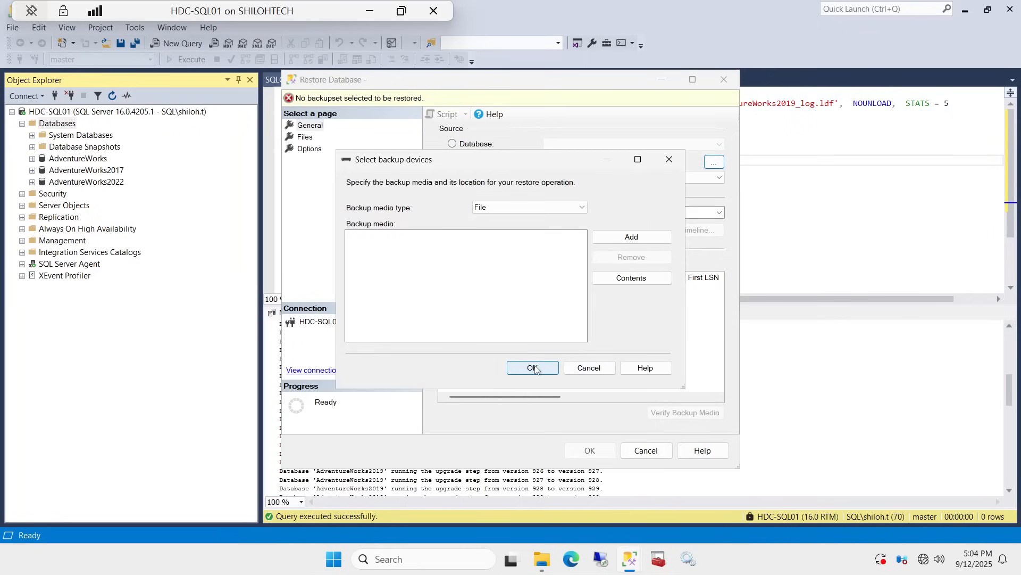
pyautogui.click(637, 239)
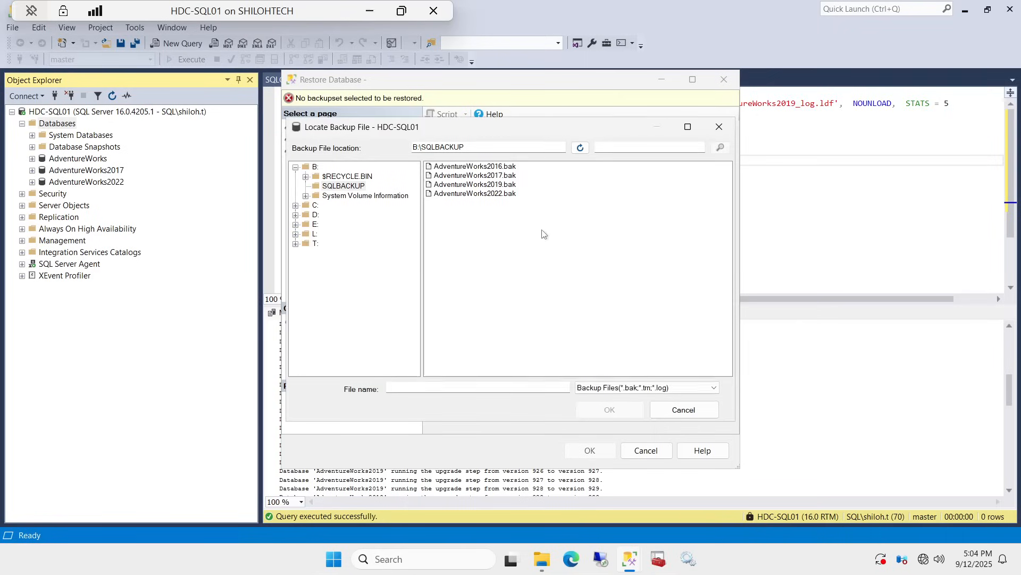
pyautogui.click(485, 167)
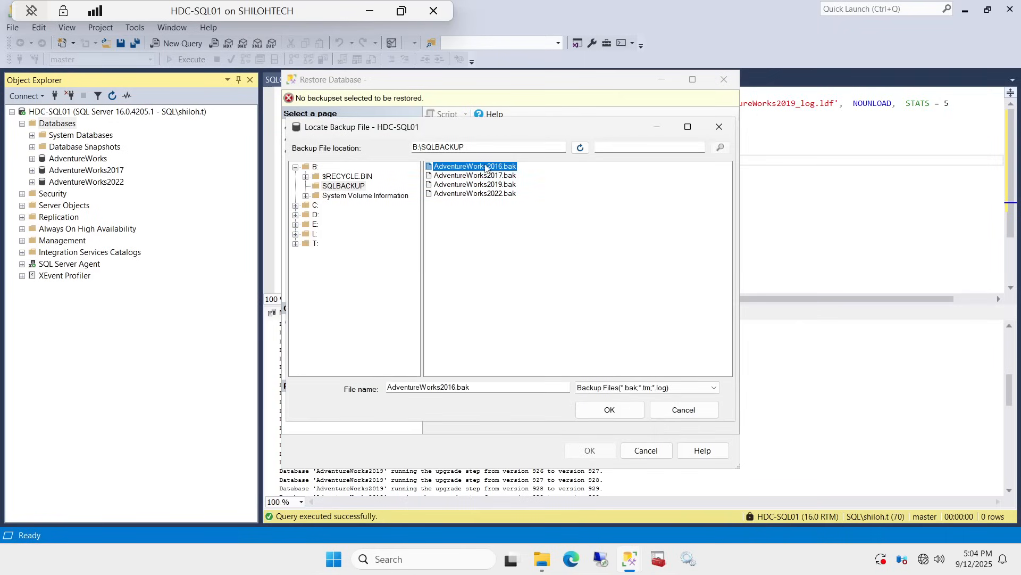
pyautogui.click(610, 410)
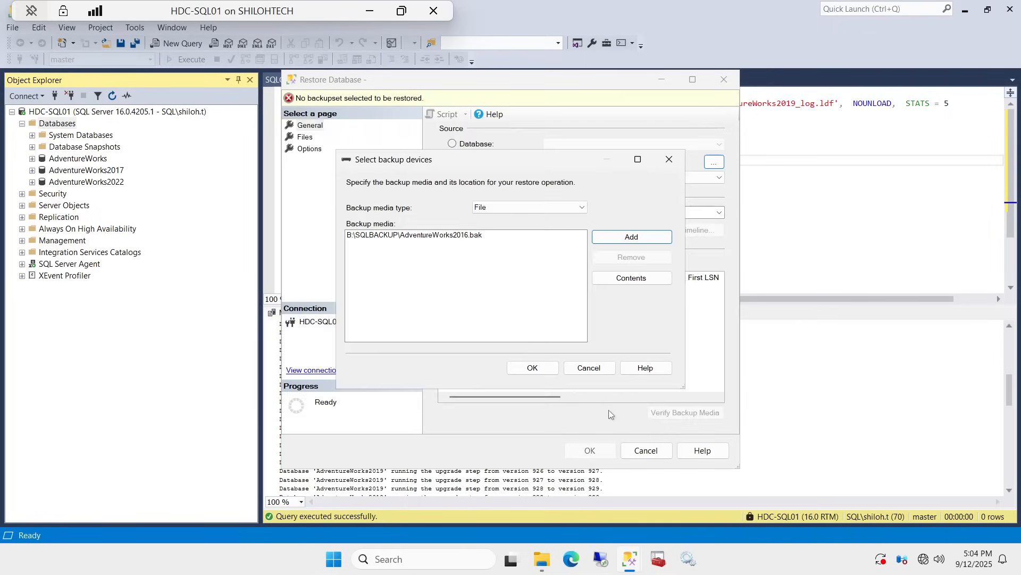
pyautogui.click(530, 367)
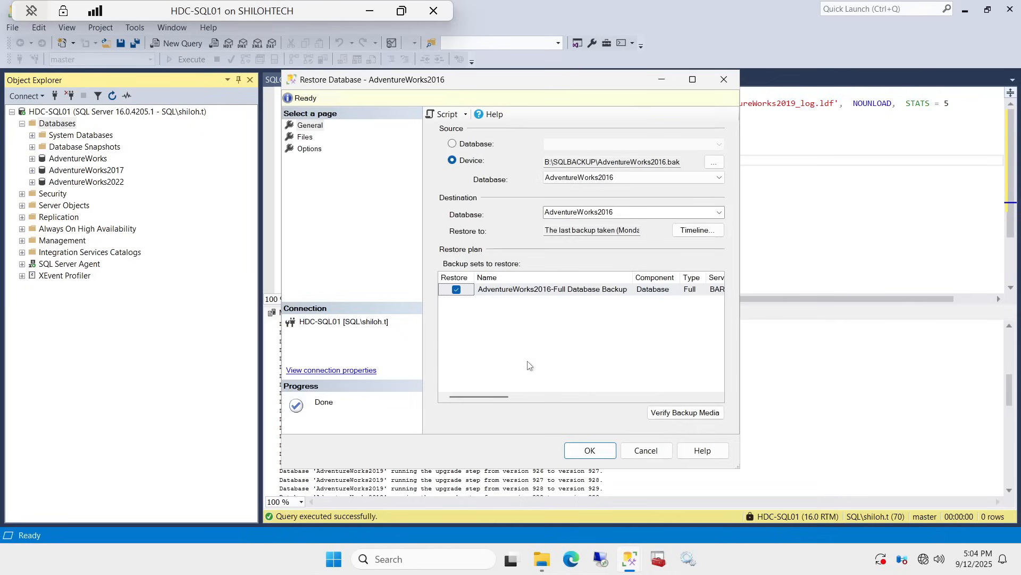
# Check the file and option settings, then try to restore AdventureWorks2016 without overwriting an existing database.
pyautogui.click(307, 138)
pyautogui.click(315, 151)
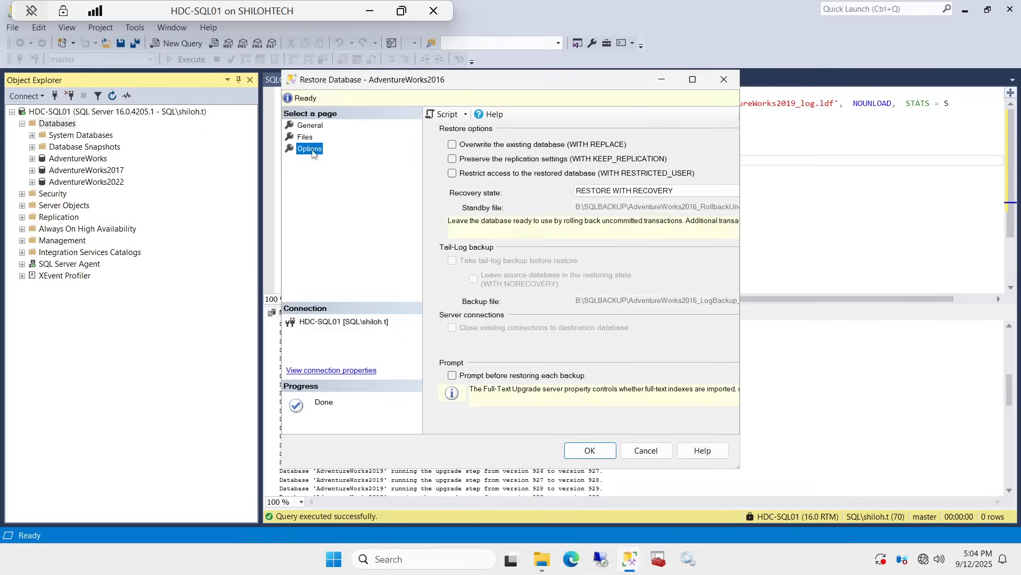
pyautogui.click(314, 129)
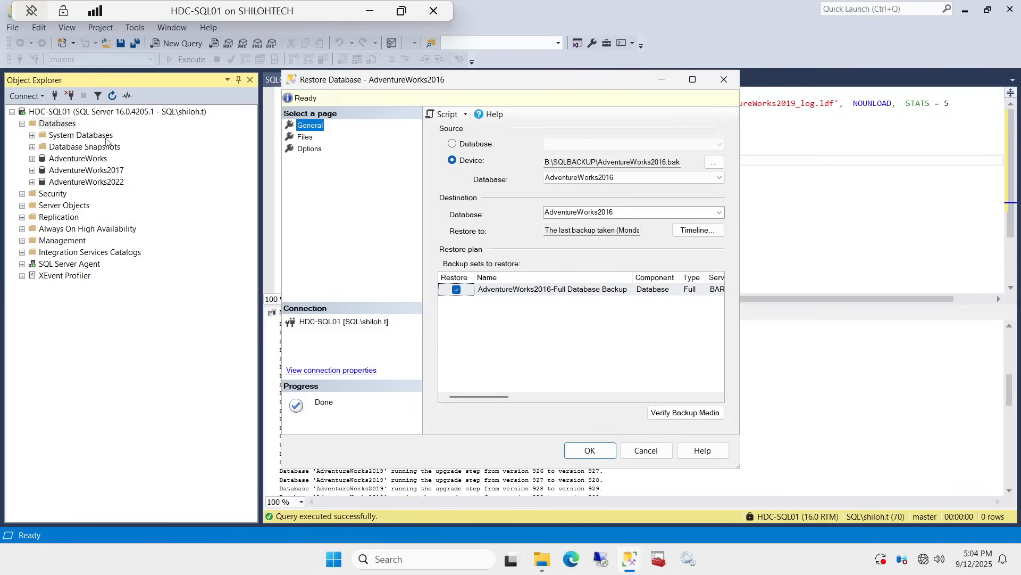
pyautogui.click(309, 151)
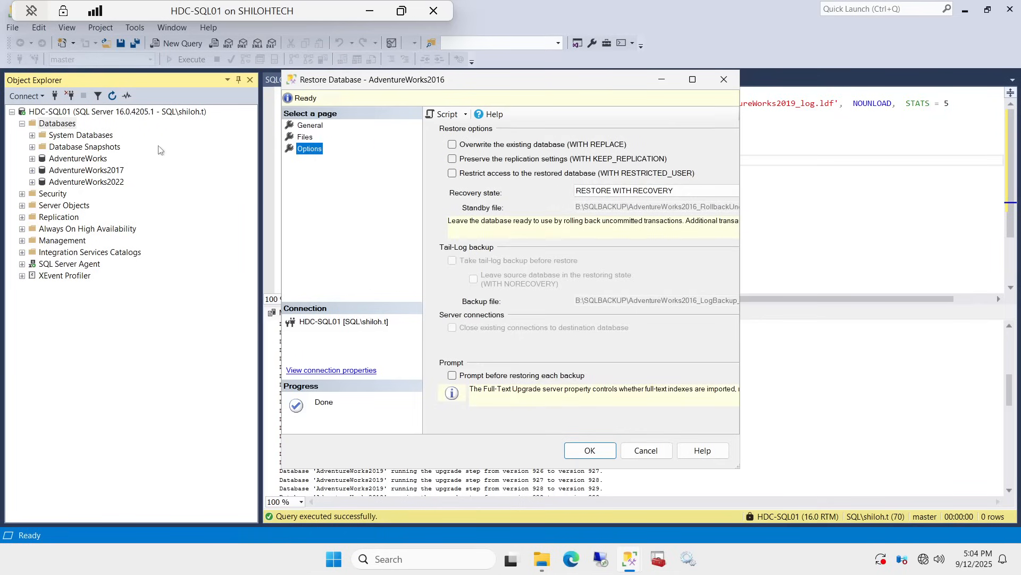
pyautogui.click(585, 453)
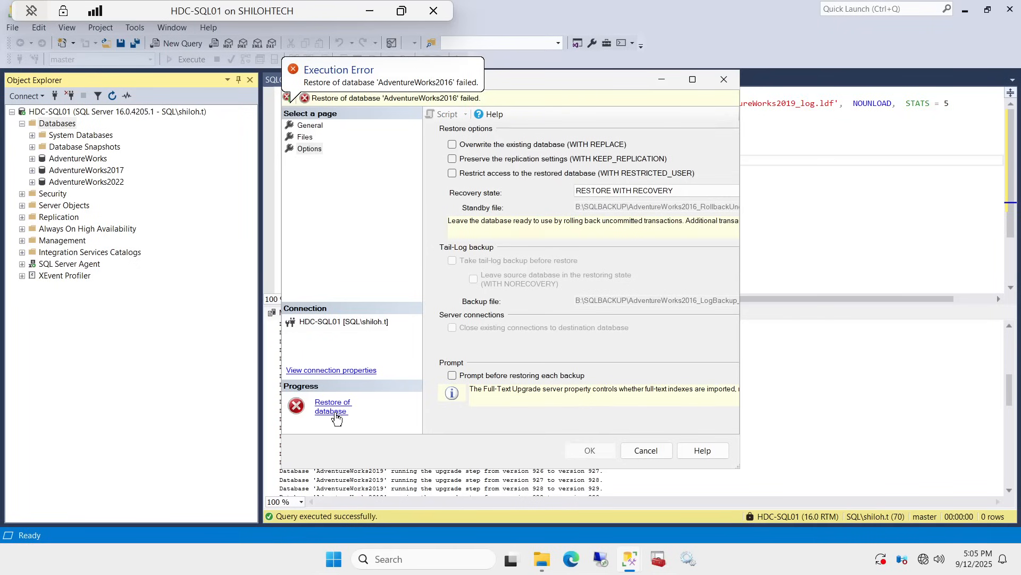
# Read the details of the AdventureWorks2016 restore error and close the restore dialog.
pyautogui.click(330, 406)
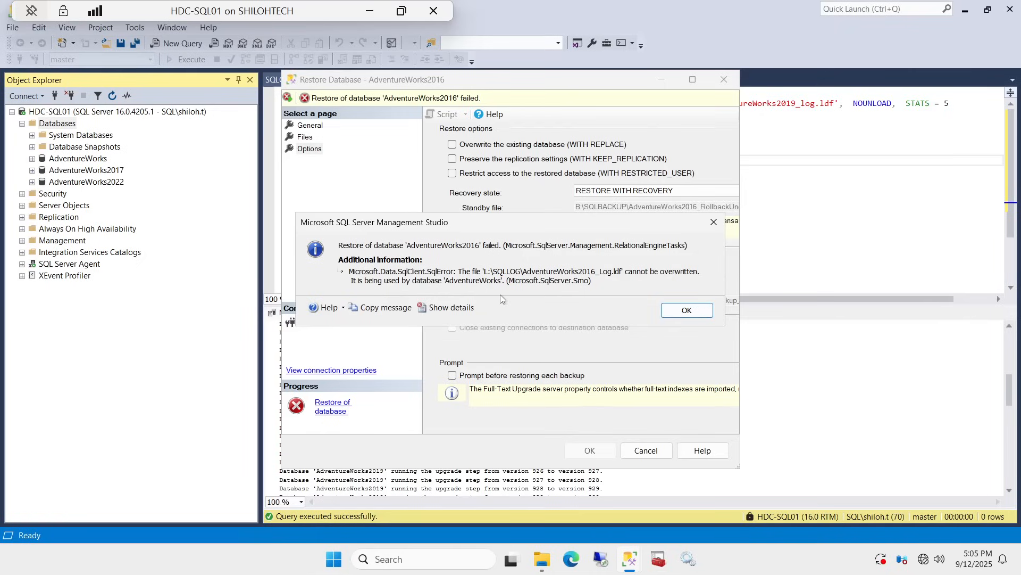
pyautogui.click(686, 310)
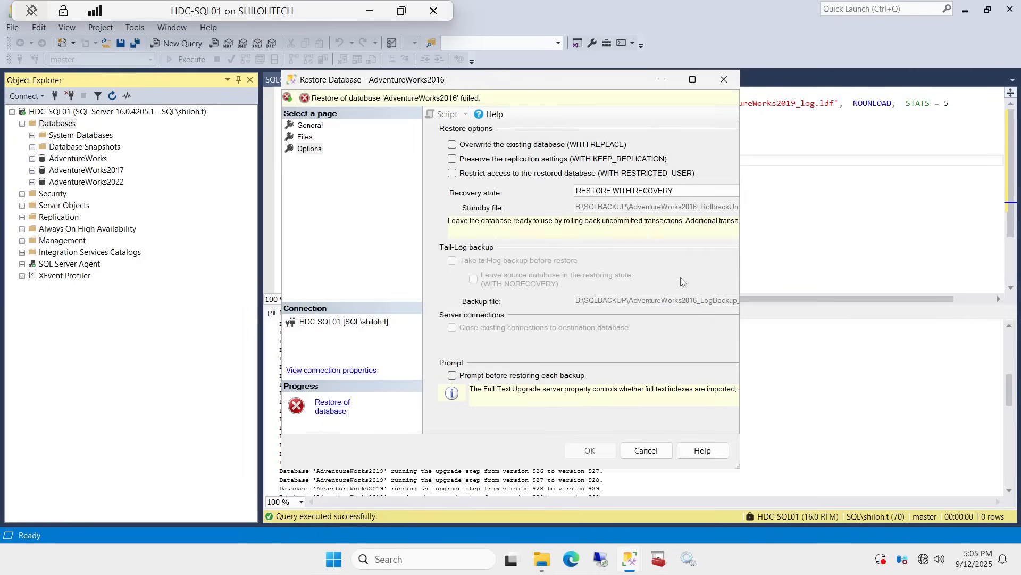
pyautogui.click(725, 81)
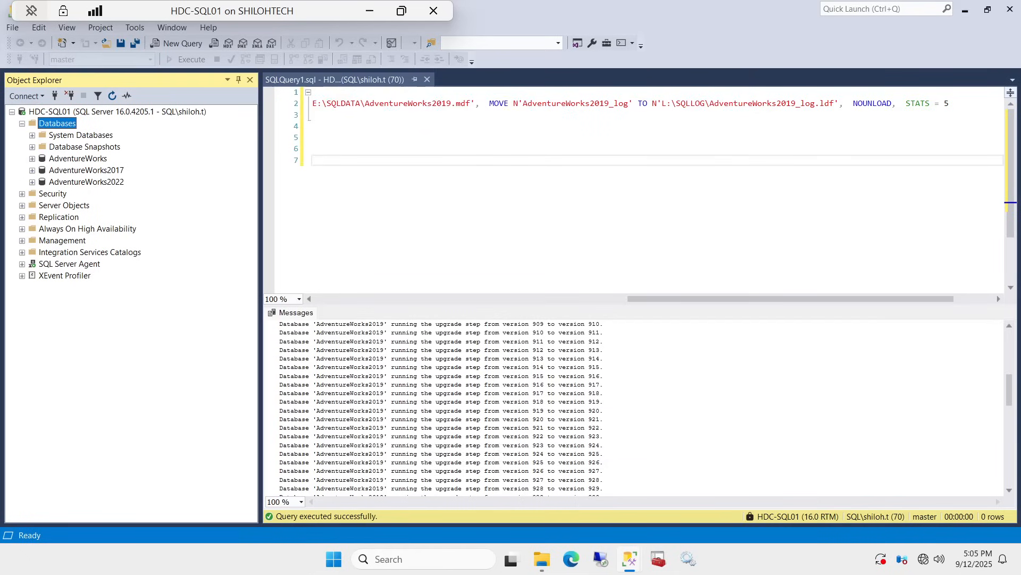
# Reopen the database restore dialog and add AdventureWorks2016.bak from B:\SQLBACKUP as the source backup device.
pyautogui.rightClick(66, 125)
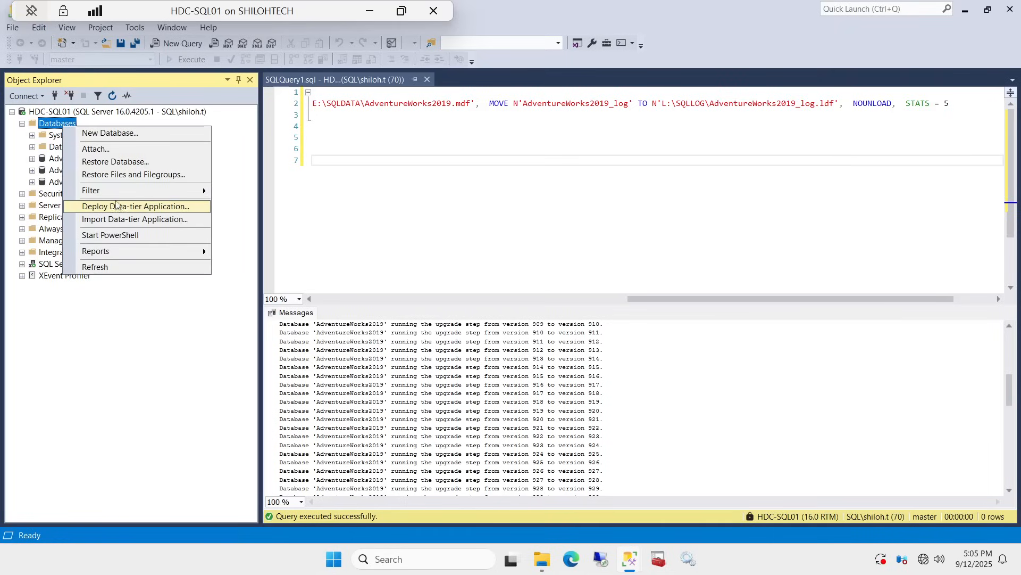
pyautogui.click(149, 166)
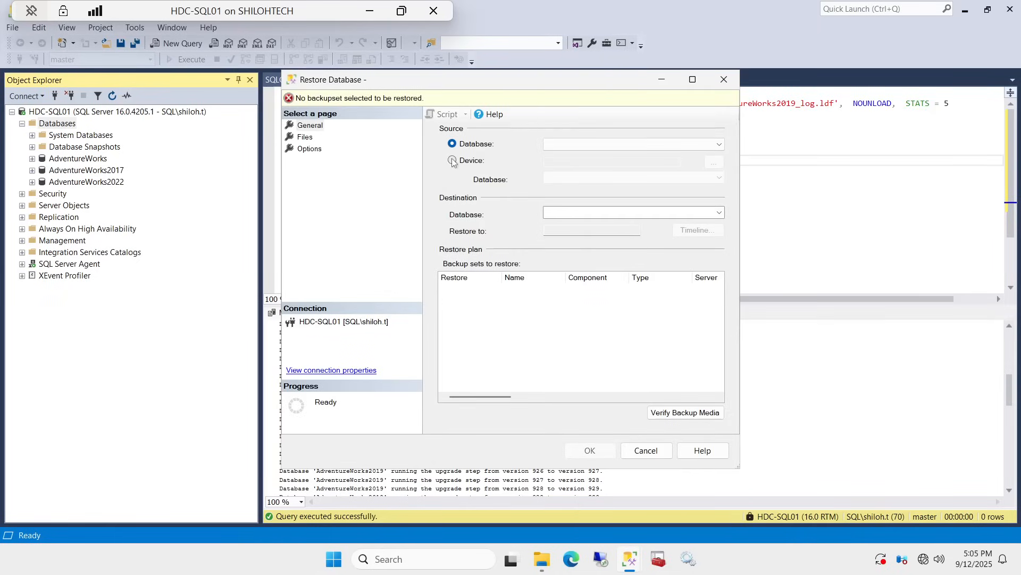
pyautogui.click(452, 161)
pyautogui.click(714, 162)
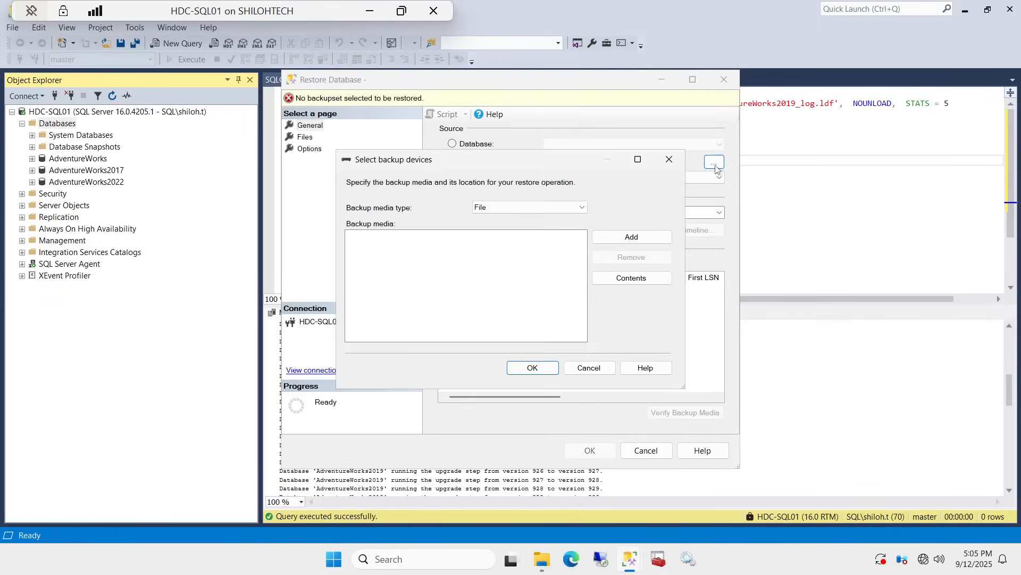
pyautogui.click(642, 240)
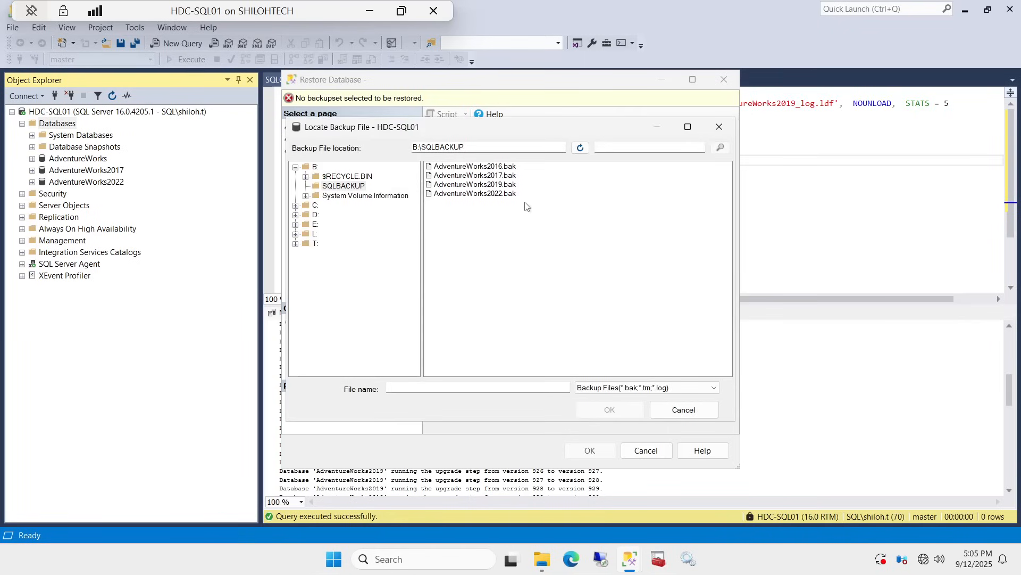
pyautogui.click(454, 166)
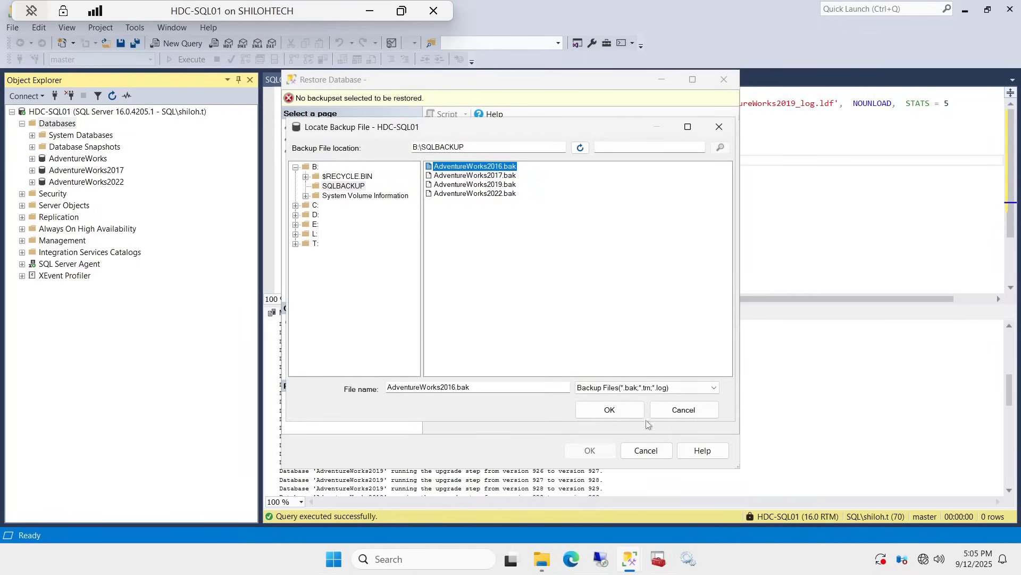
pyautogui.click(609, 410)
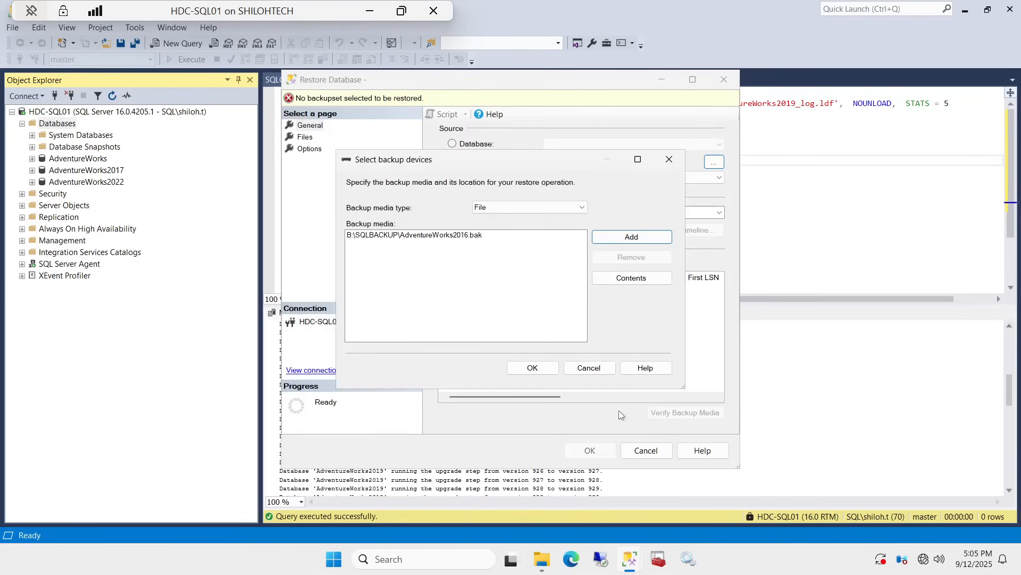
pyautogui.click(530, 368)
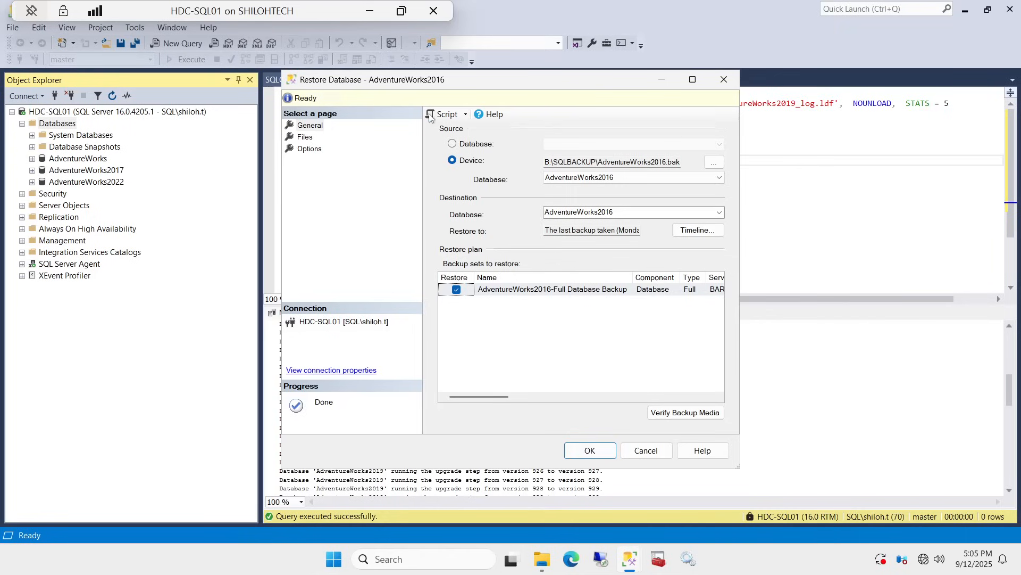
# Script the AdventureWorks2016 restore to a new query window, minimize the restore dialog and inspect the statement's MOVE file paths.
pyautogui.click(447, 115)
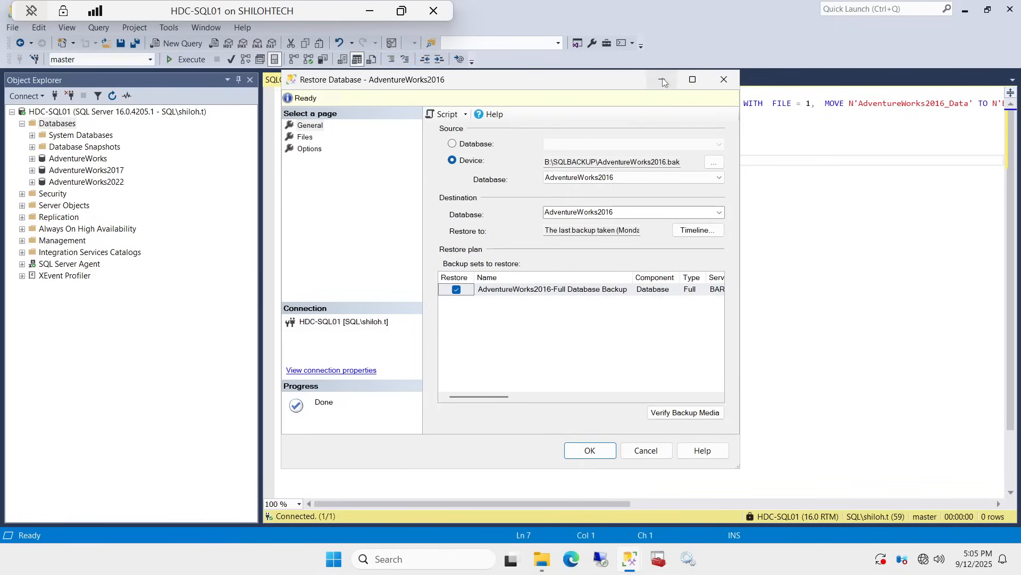
pyautogui.click(662, 80)
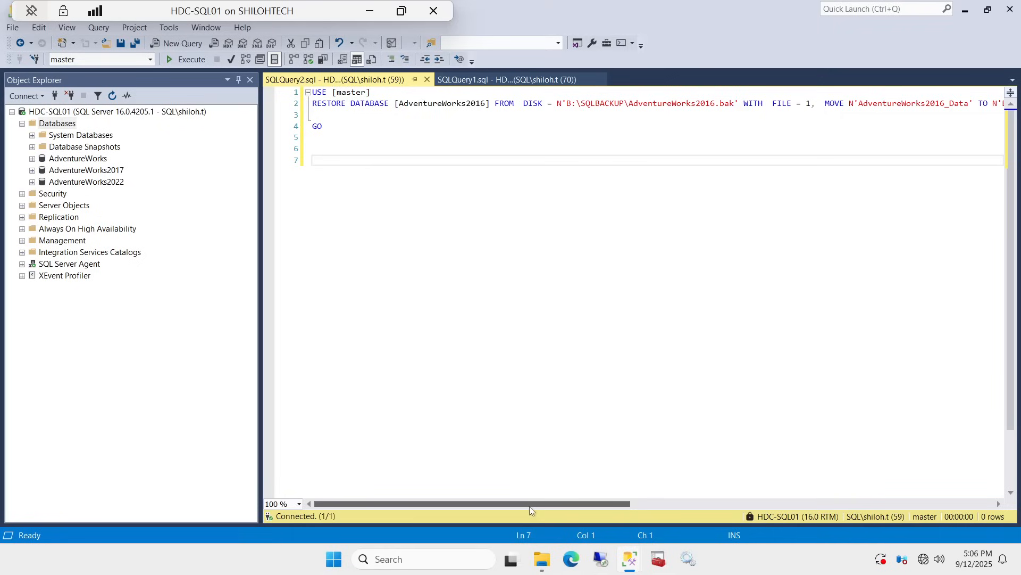
pyautogui.moveTo(529, 506); pyautogui.dragTo(679, 522)
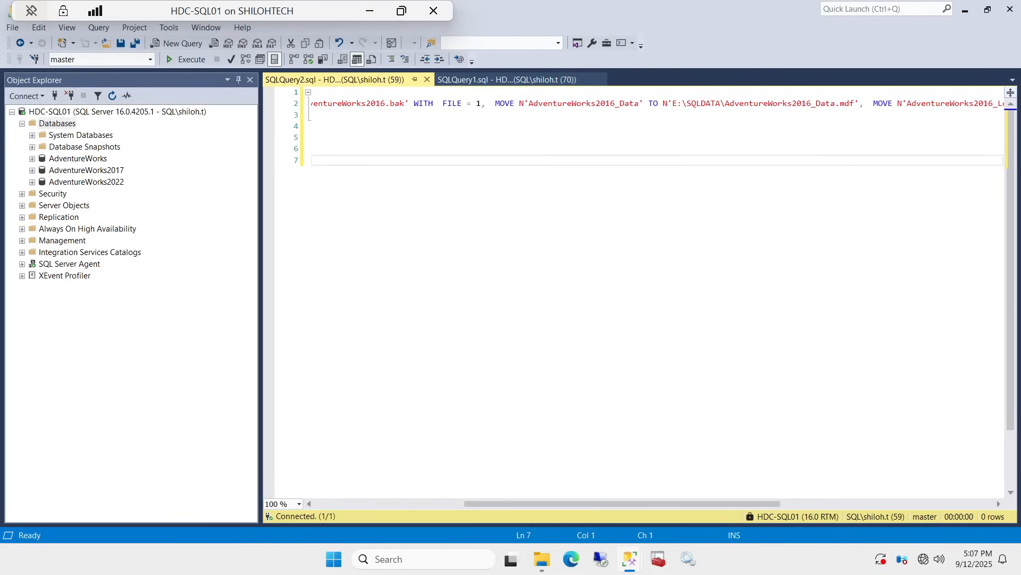
# Change the scripted restore's target files to E:\SQLDATA\AdventureWorks2016_Data1.mdf and L:\SQLLOG\AdventureWorks2016_Log1.ldf.
pyautogui.moveTo(677, 503); pyautogui.dragTo(826, 503)
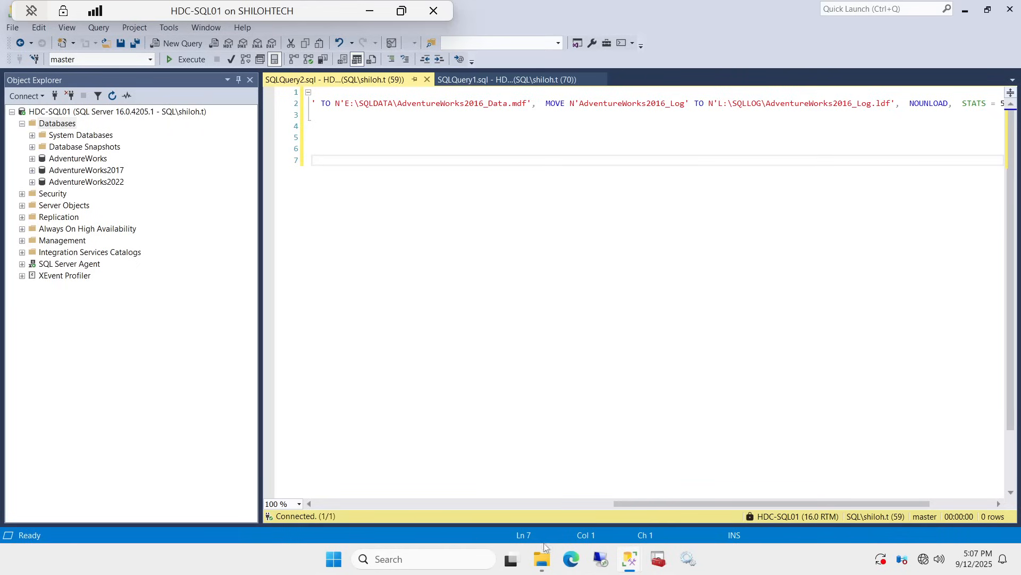
pyautogui.moveTo(649, 503); pyautogui.dragTo(351, 503)
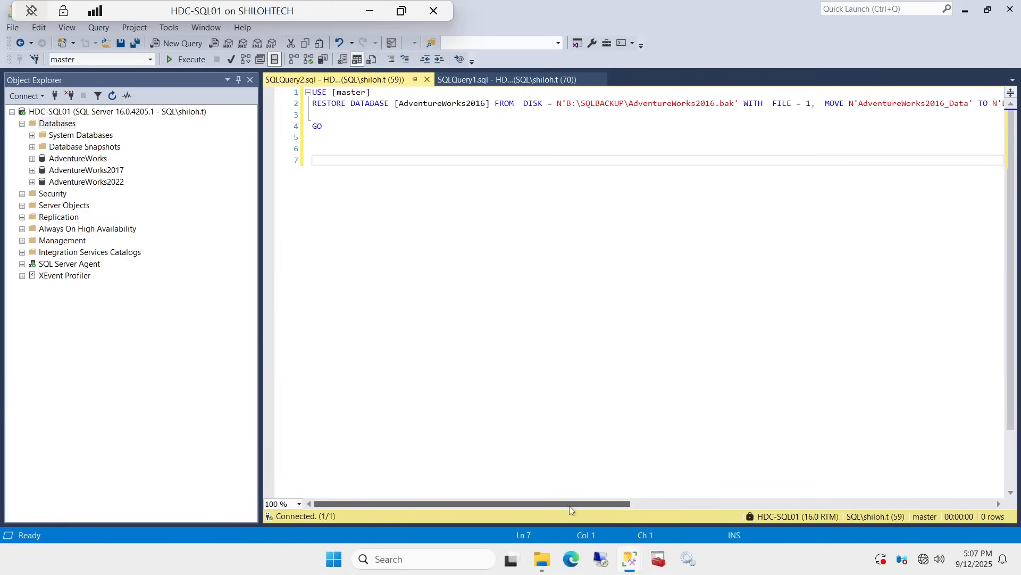
pyautogui.moveTo(577, 503); pyautogui.dragTo(654, 494)
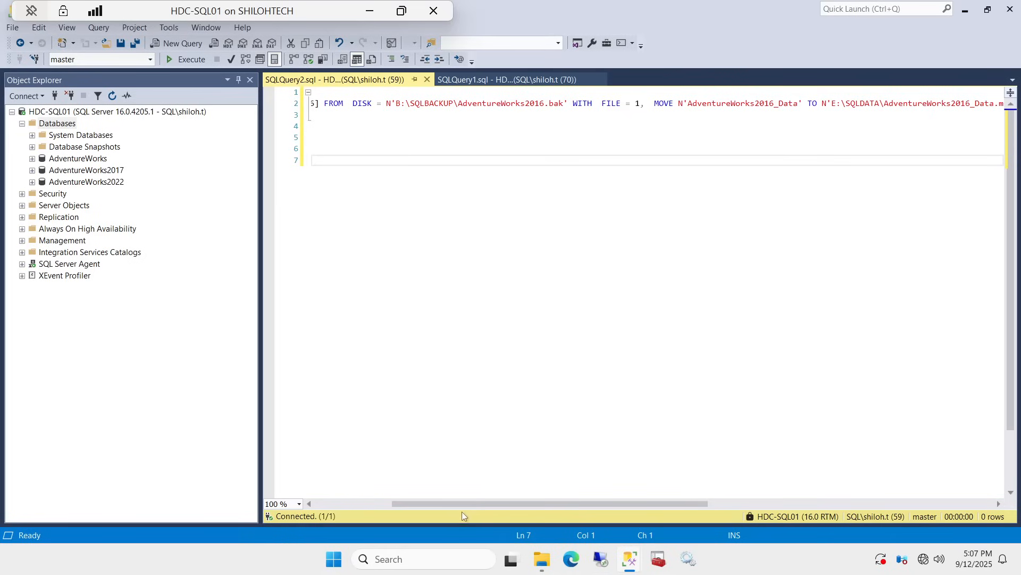
pyautogui.moveTo(462, 503); pyautogui.dragTo(384, 503)
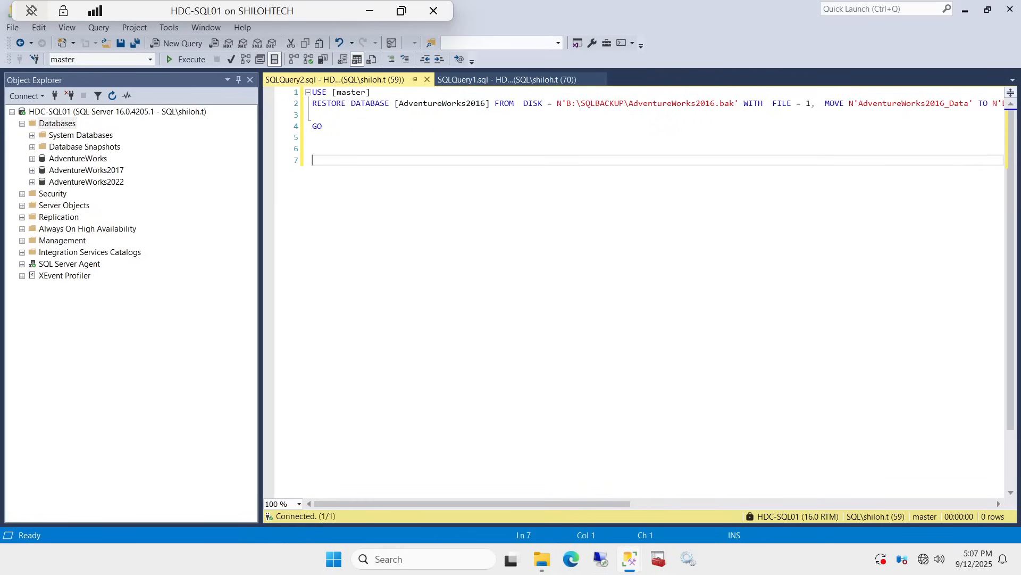
pyautogui.moveTo(534, 503); pyautogui.dragTo(648, 525)
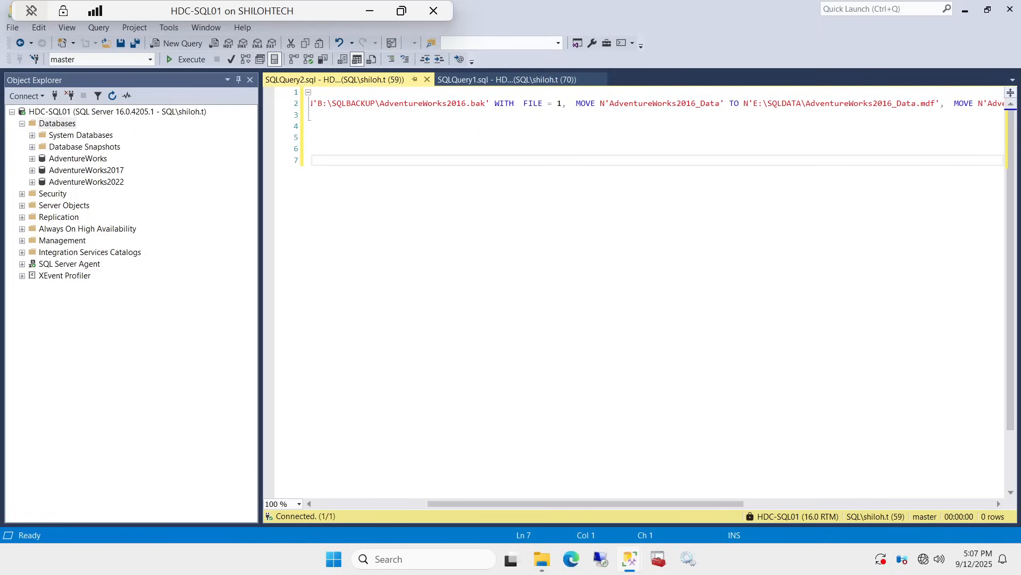
pyautogui.click(917, 103)
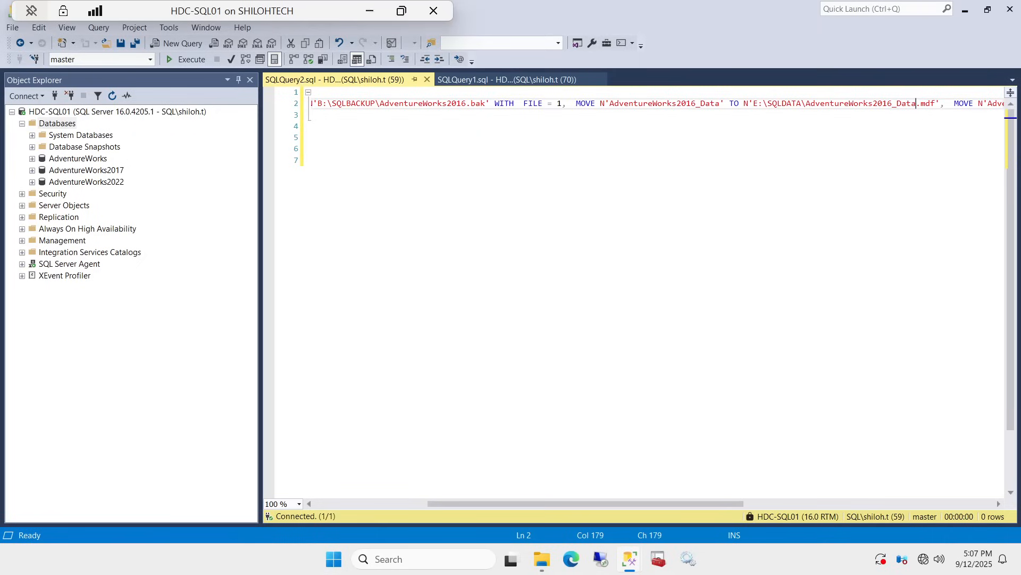
pyautogui.write('1')
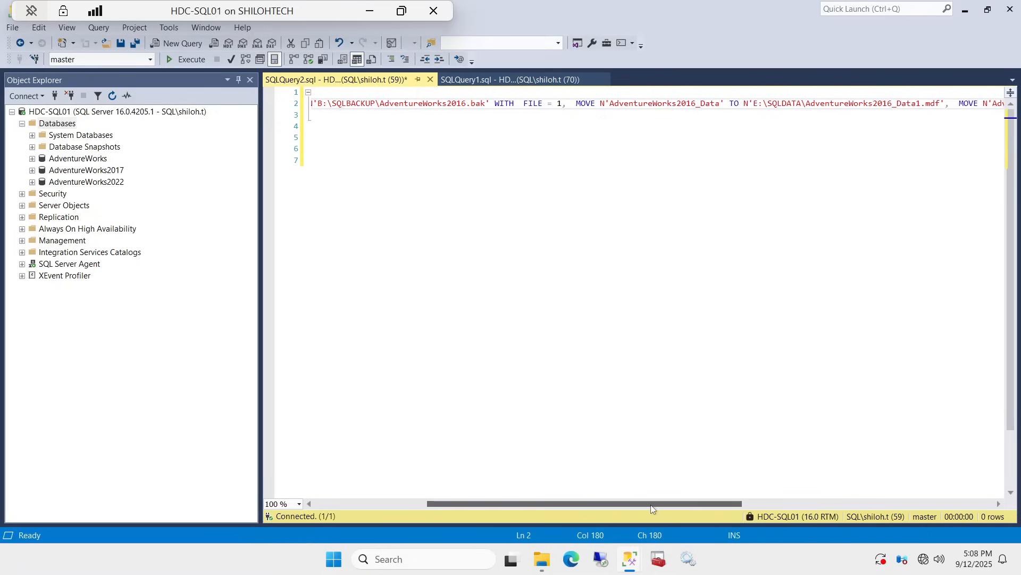
pyautogui.moveTo(653, 504); pyautogui.dragTo(863, 548)
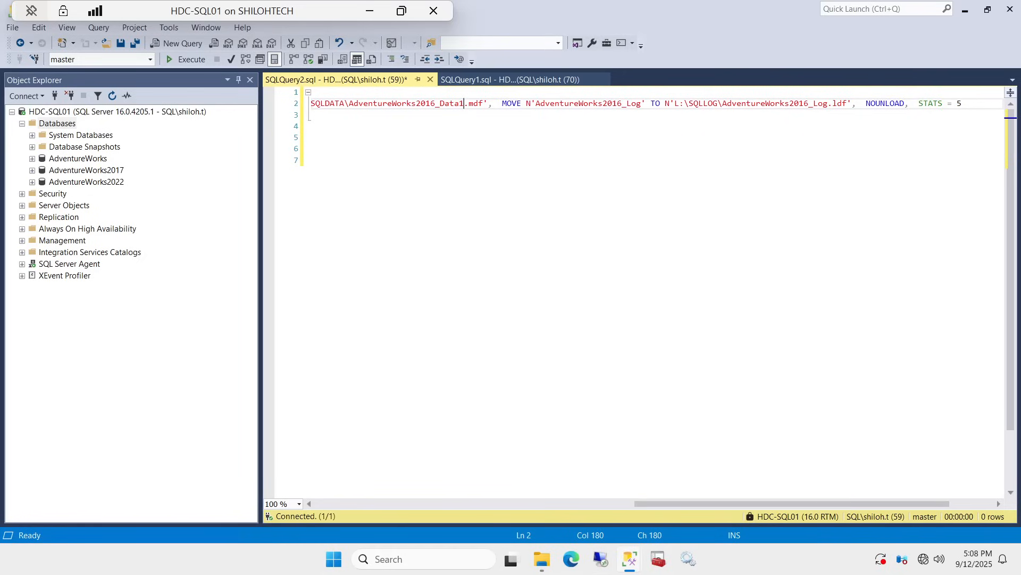
pyautogui.click(828, 104)
pyautogui.write('1')
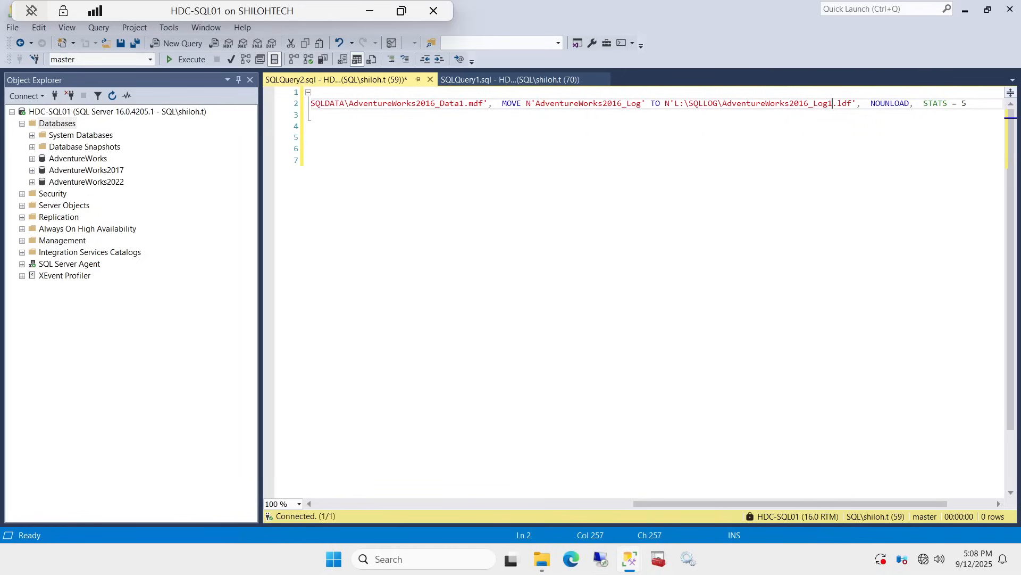
# Execute the AdventureWorks2016 restore script and review its output messages.
pyautogui.click(192, 60)
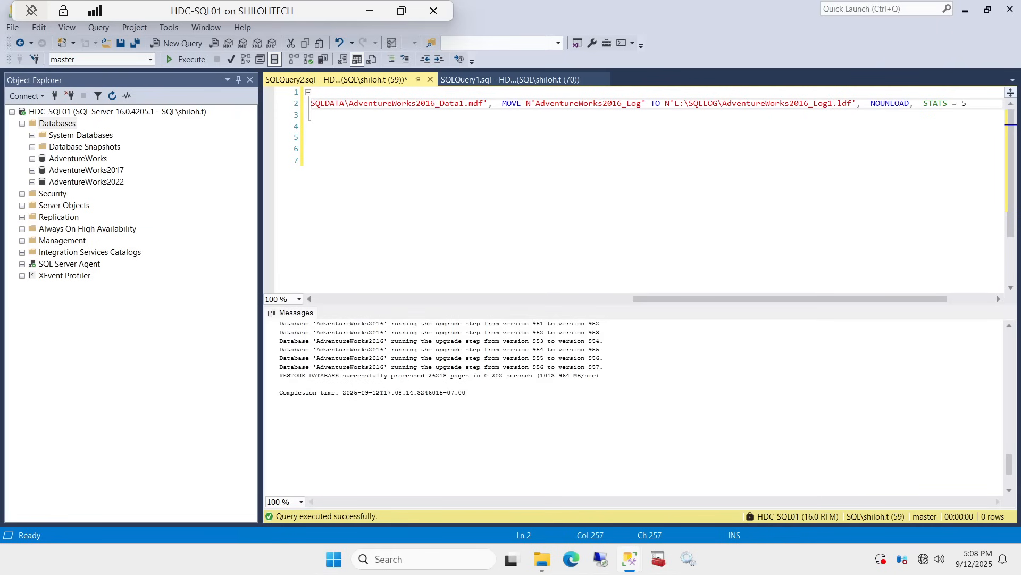
pyautogui.scroll(20, 633, 408)
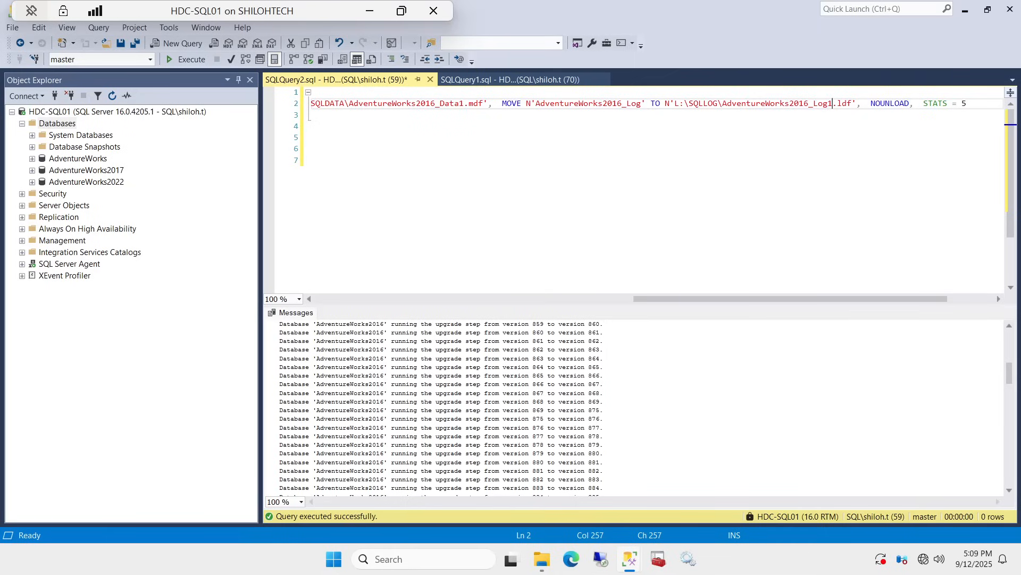
pyautogui.scroll(-2, 639, 186)
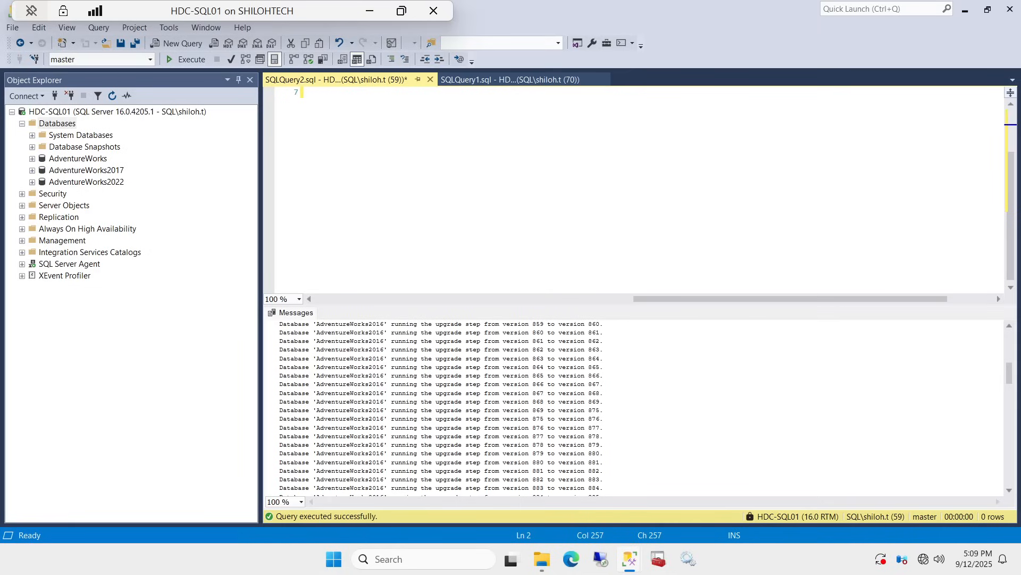
pyautogui.scroll(2, 639, 186)
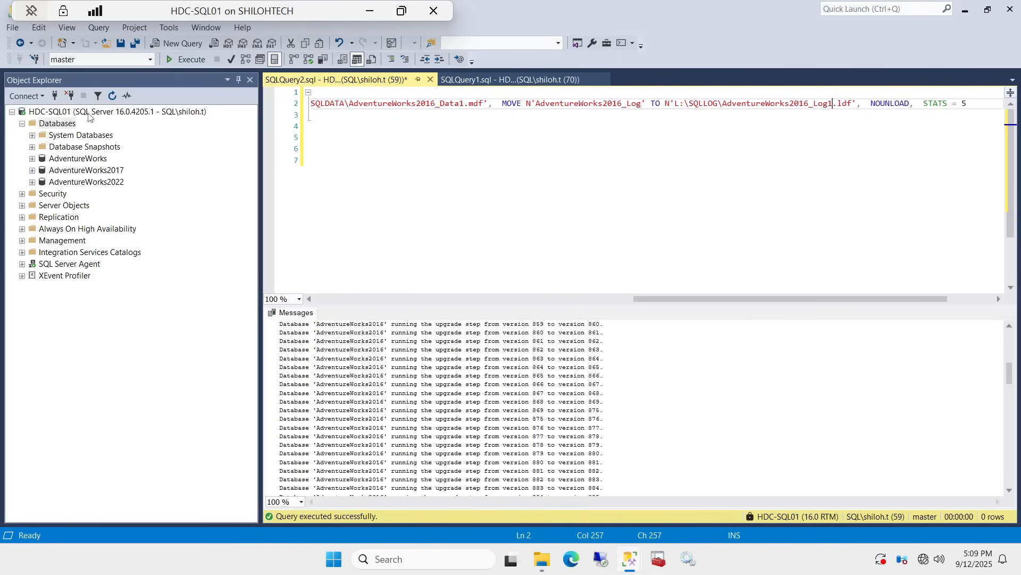
# Refresh the Databases folder of HDC-SQL01 to update the list of restored databases.
pyautogui.rightClick(63, 126)
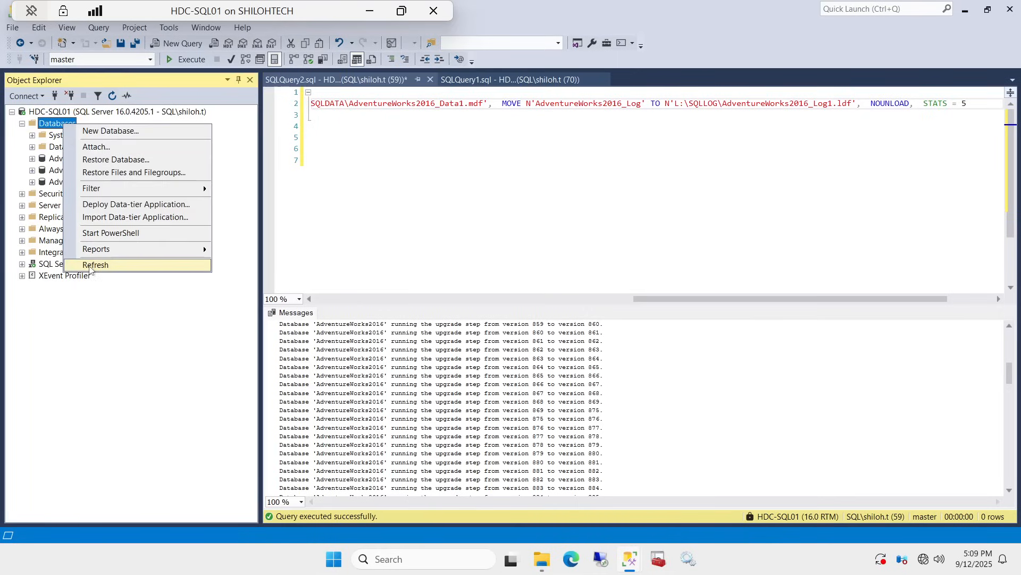
pyautogui.click(91, 266)
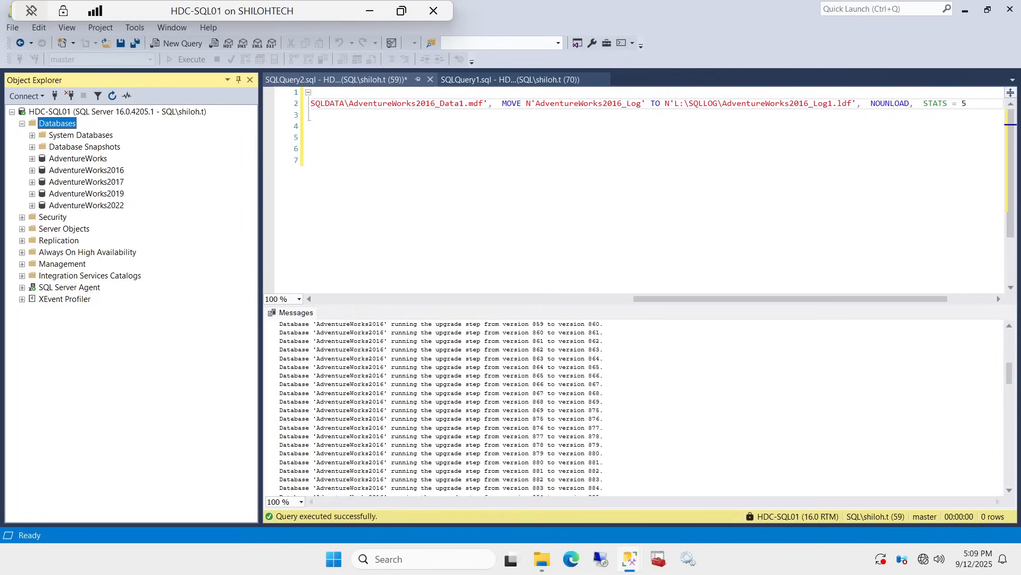
pyautogui.scroll(-1, 639, 186)
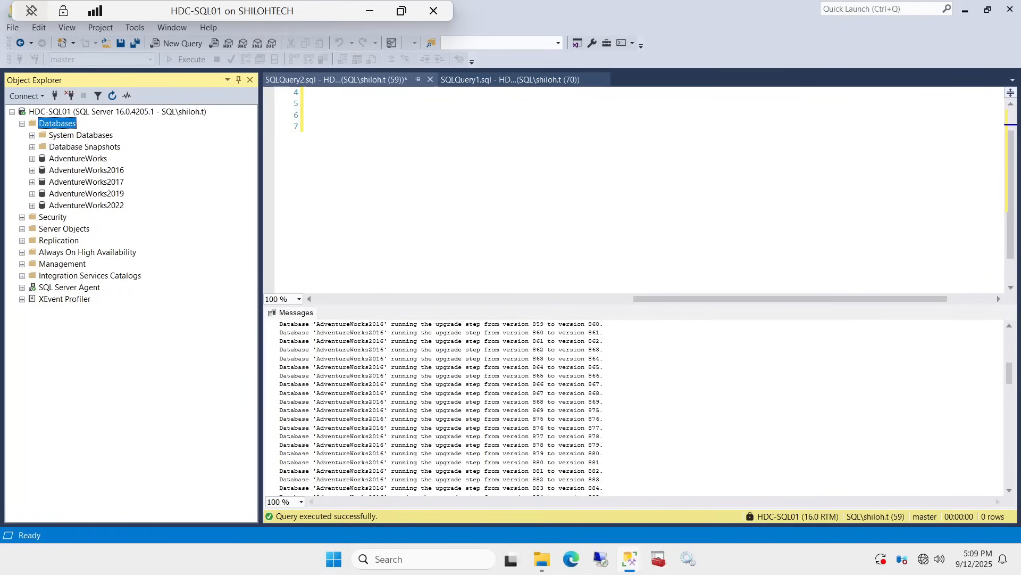
# Switch to Notepad, check the topic list in How to Master SQL DBA.md, and return to the HDC-SQL01 virtual machine.
pyautogui.click(370, 12)
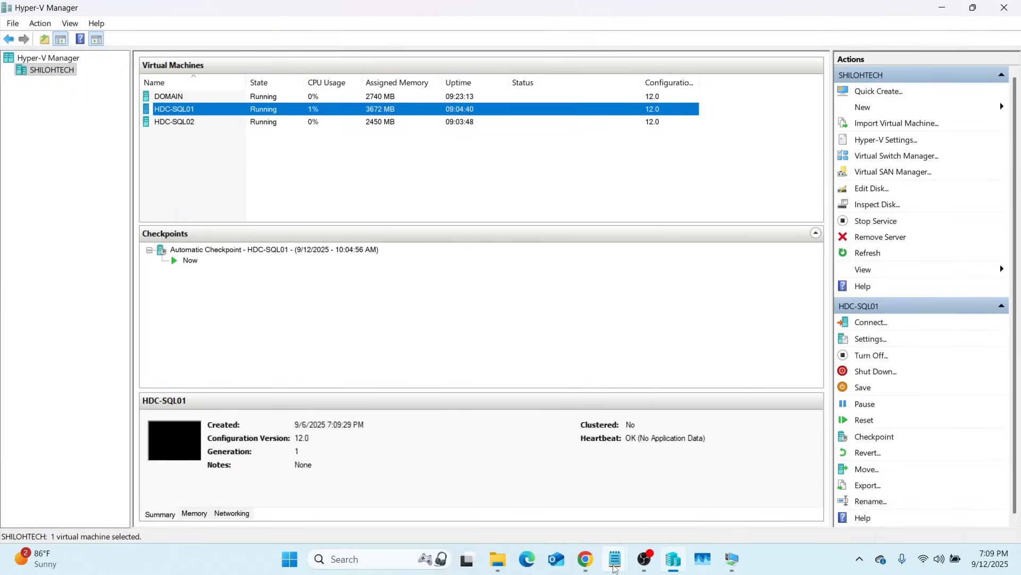
pyautogui.moveTo(615, 559)
pyautogui.click(543, 500)
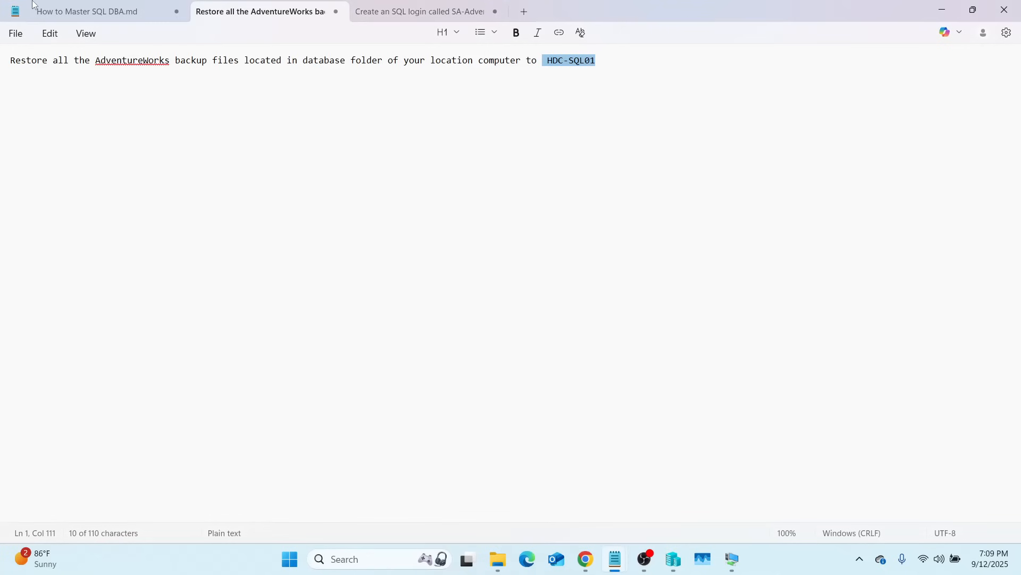
pyautogui.click(87, 12)
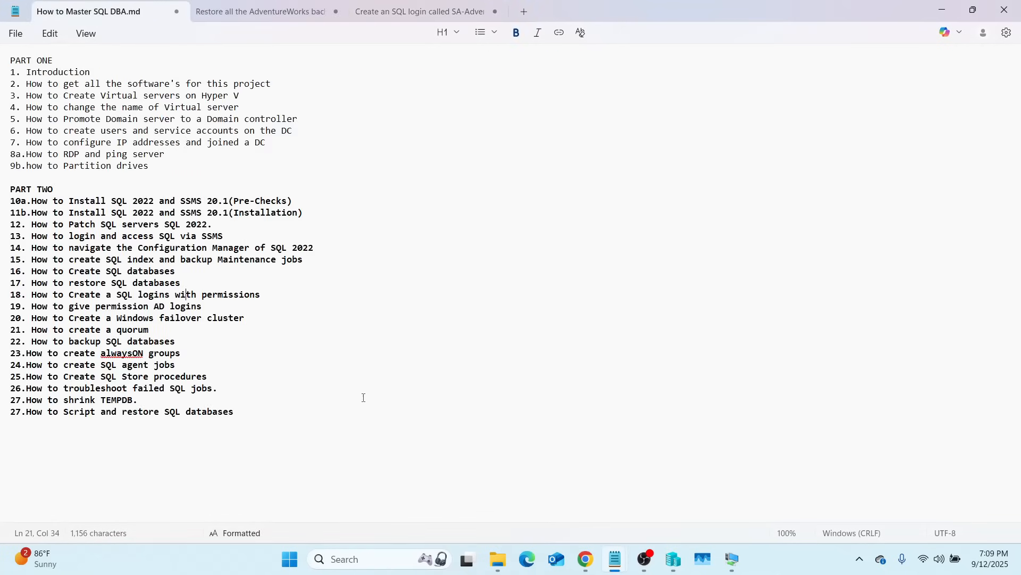
pyautogui.moveTo(215, 313); pyautogui.dragTo(10, 308)
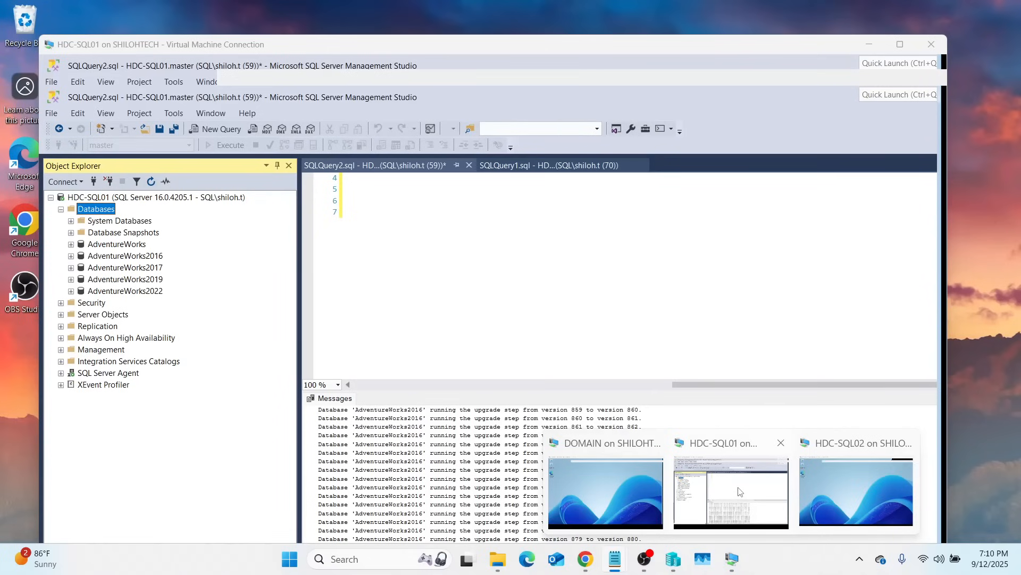
pyautogui.click(741, 491)
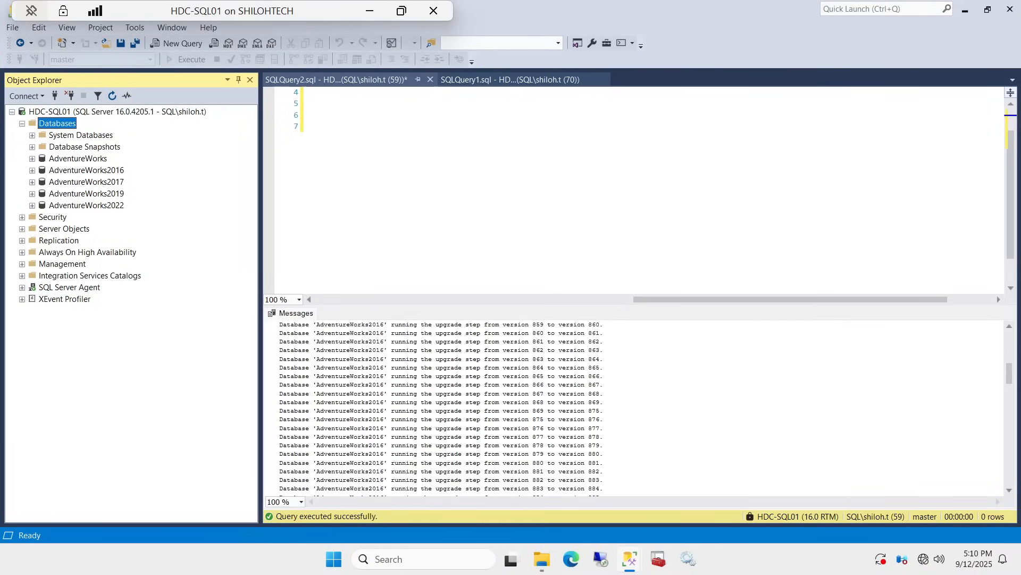